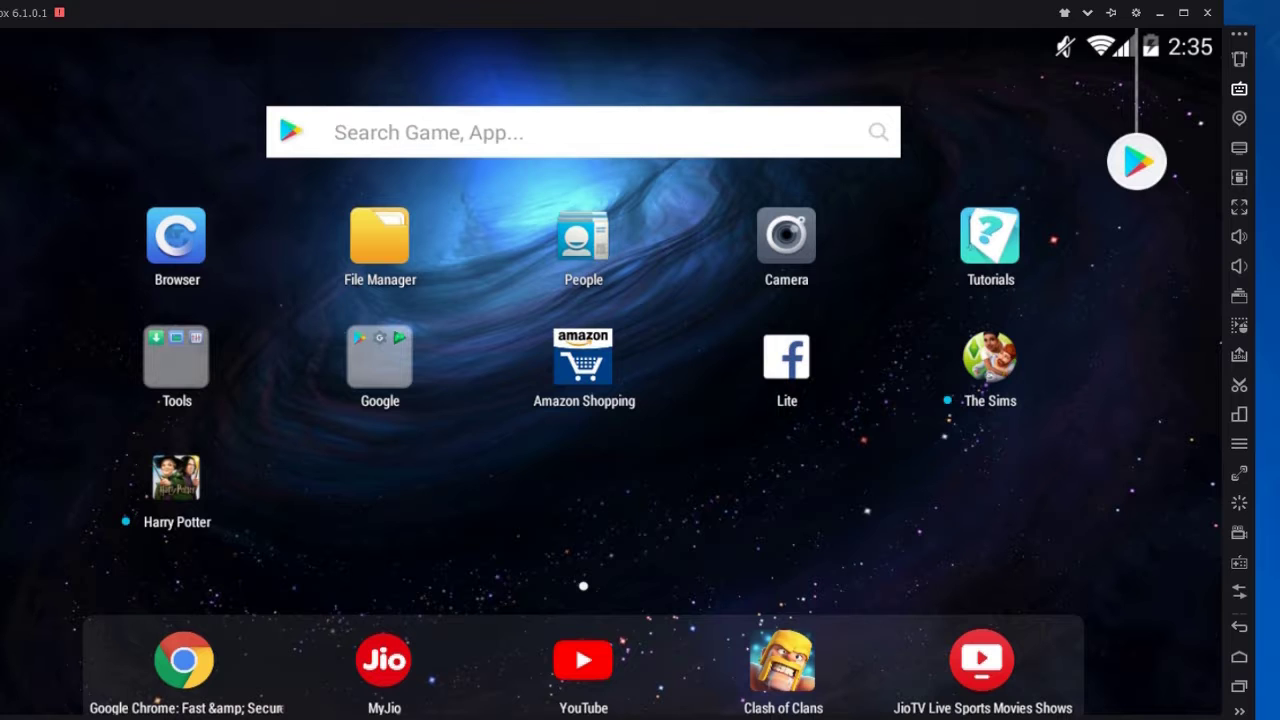
click(198, 245)
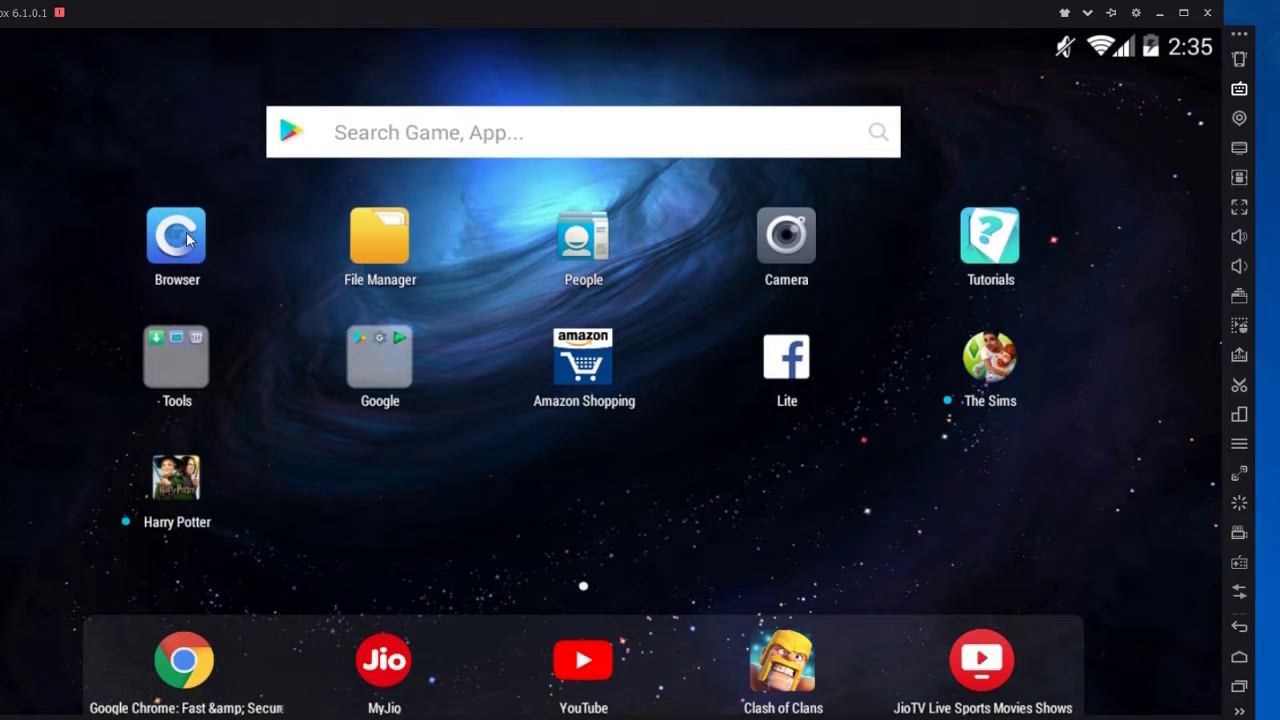
text(mo)
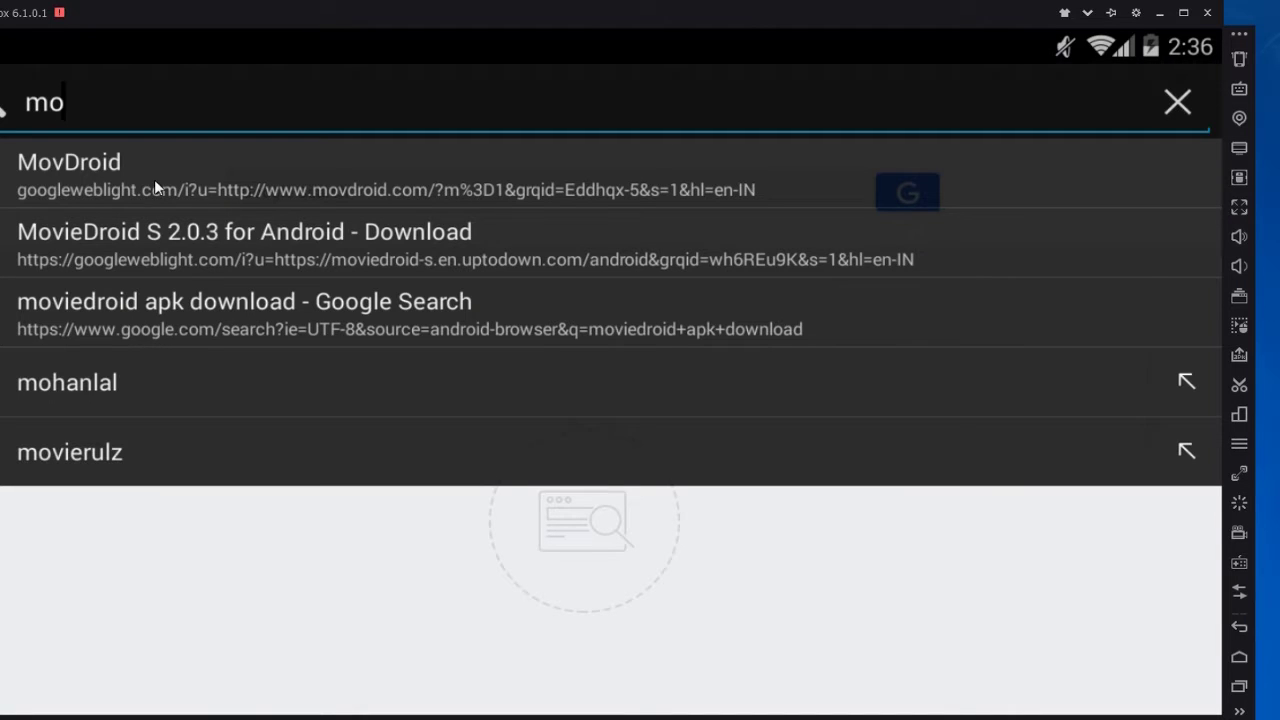
text(vdroid)
key(Return)
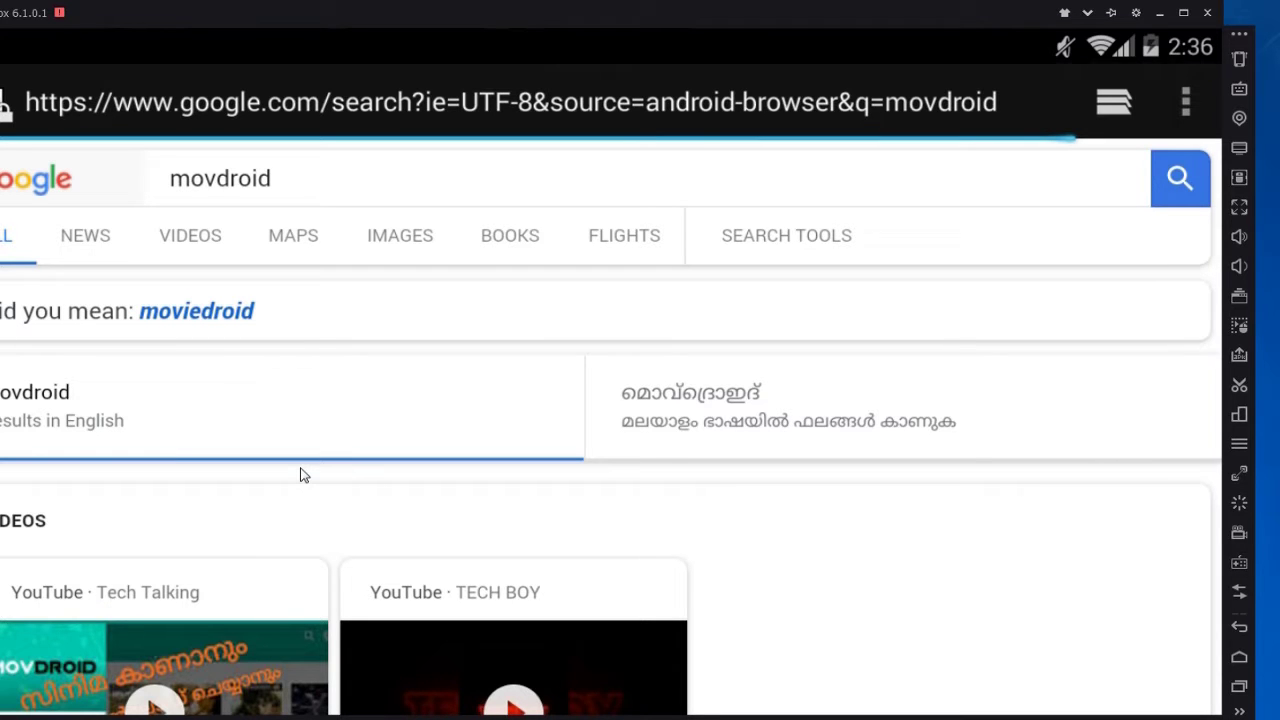
scroll(300, 485, down, 10)
scroll(262, 418, down, 2)
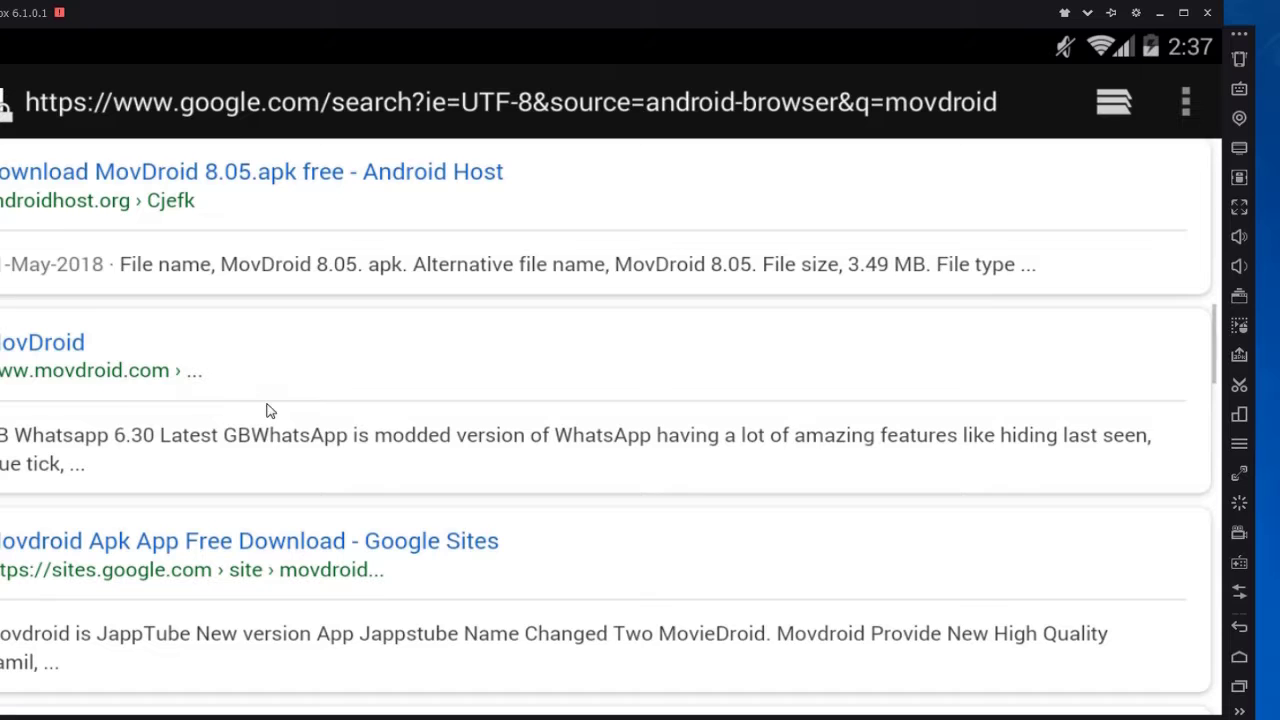
scroll(60, 400, up, 1)
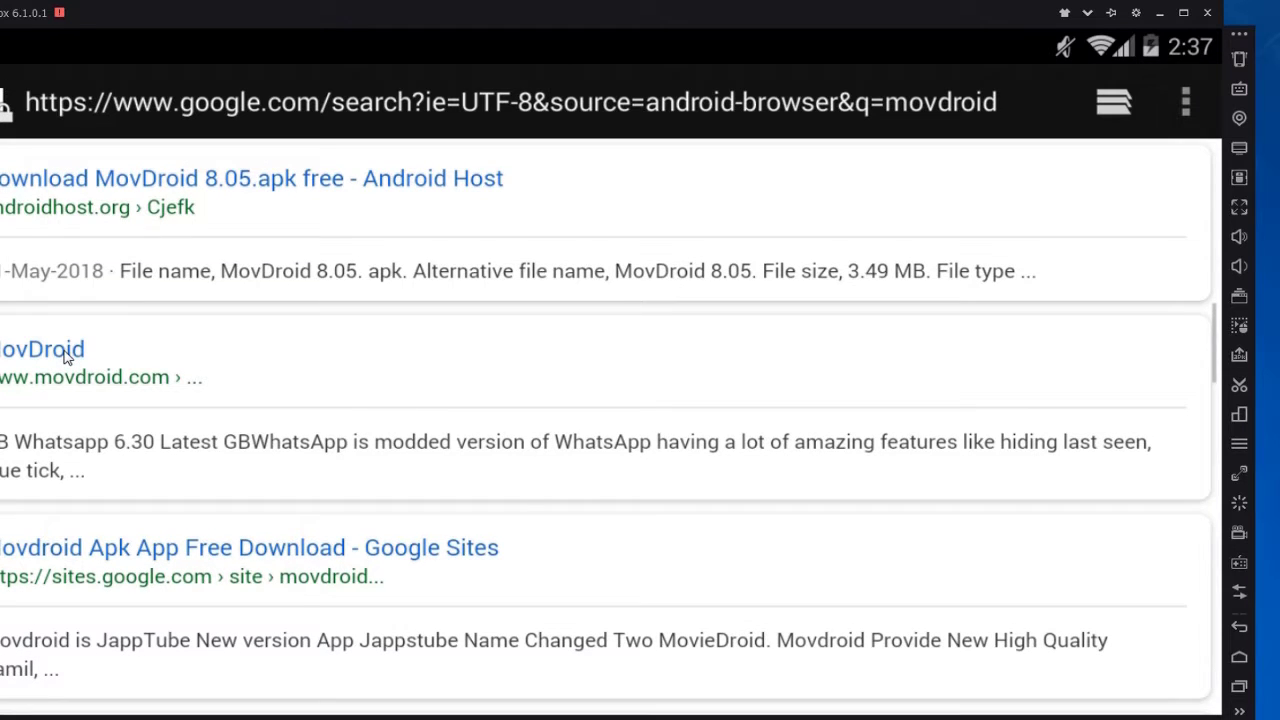
Open the movdroid.com result and scroll its post list to 'How to Install APK File'.
click(332, 488)
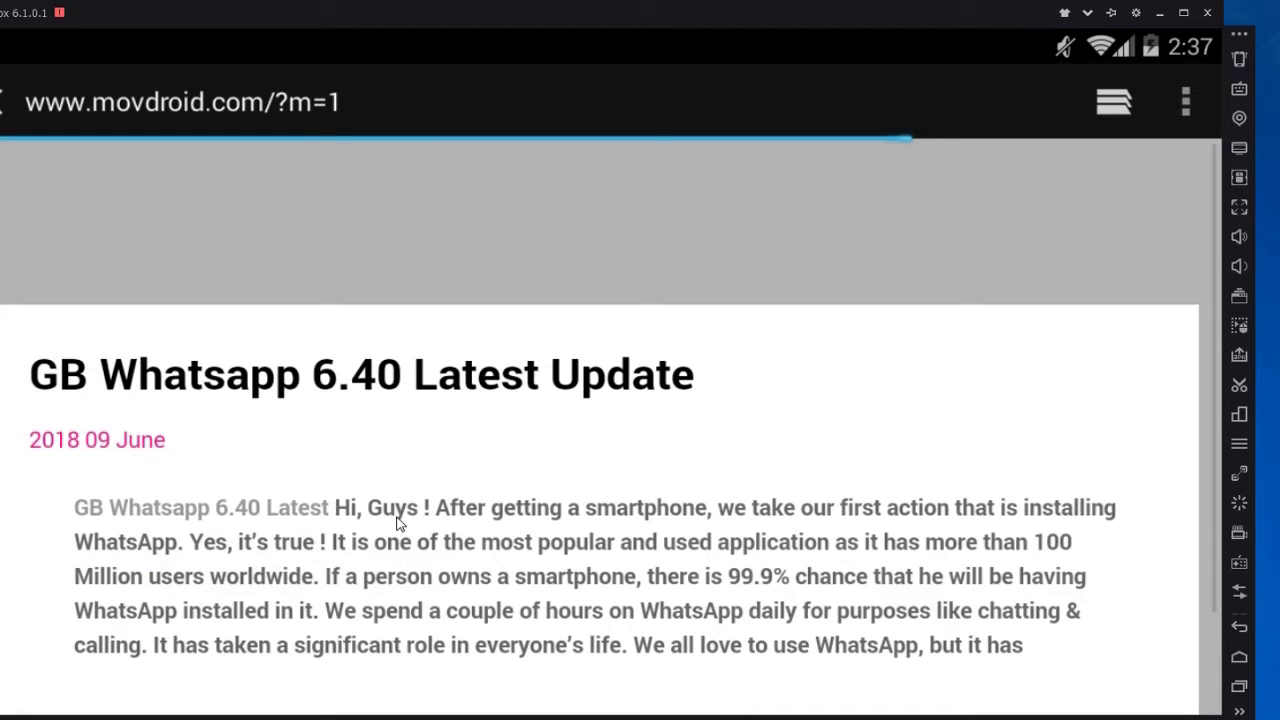
scroll(546, 391, down, 5)
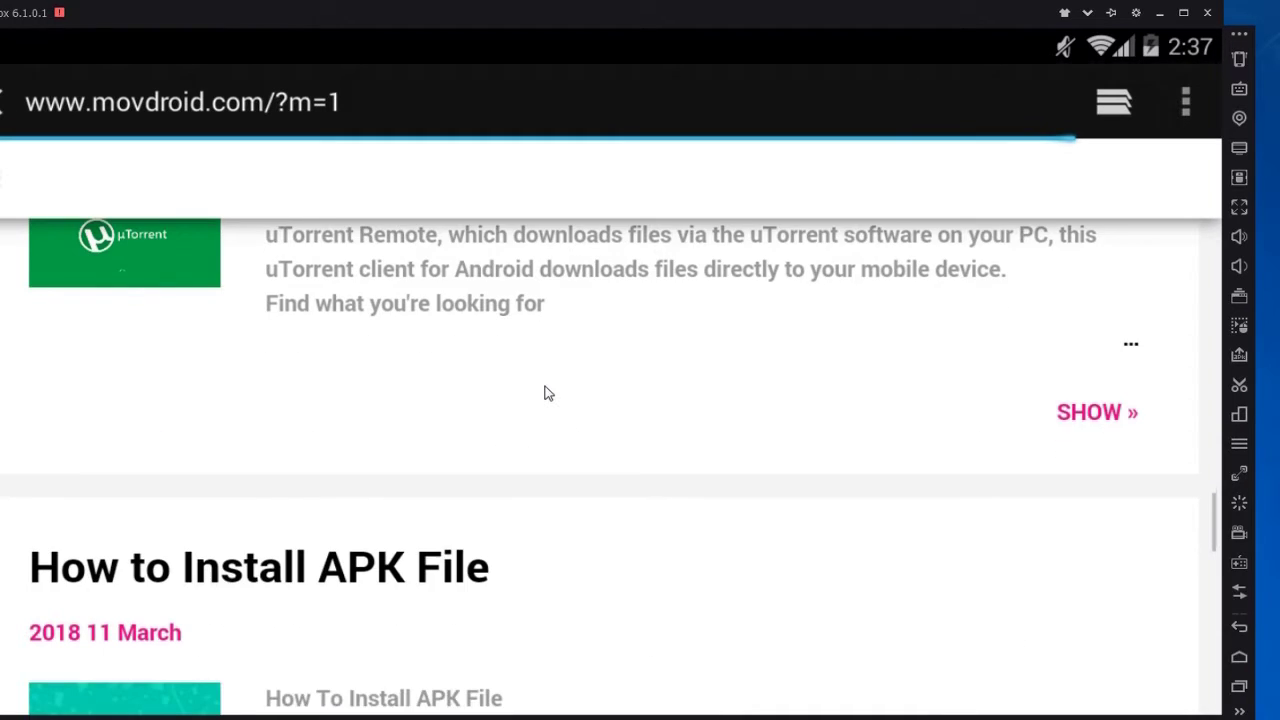
scroll(546, 391, down, 3)
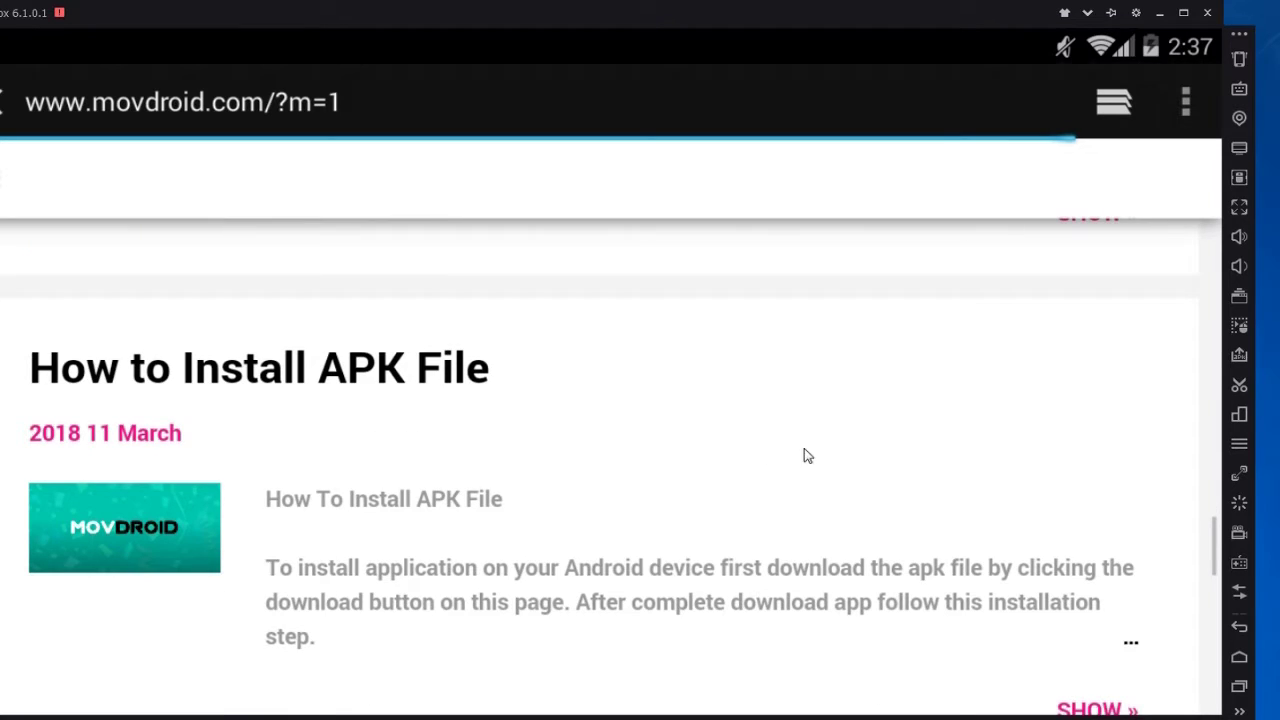
scroll(921, 490, down, 1)
scroll(1120, 600, down, 3)
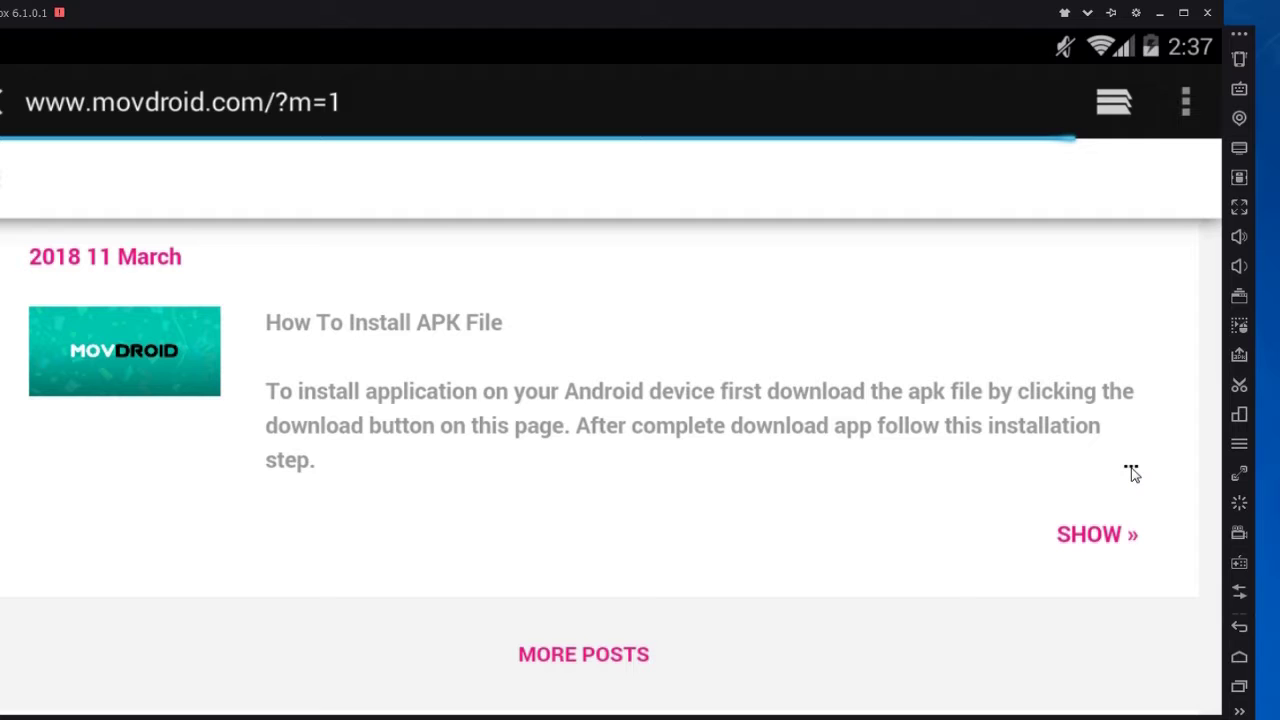
Open the 'How to Install APK File' post and scroll down to its Download APK link.
click(1132, 470)
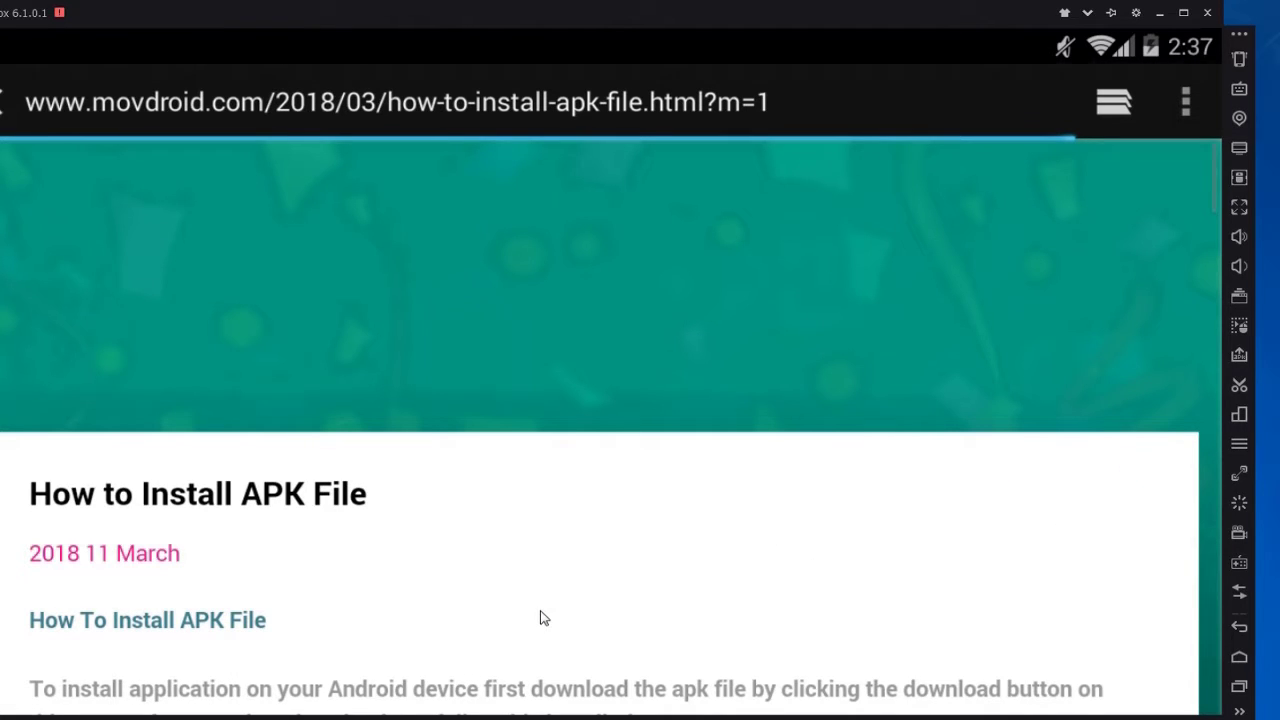
scroll(541, 610, down, 2)
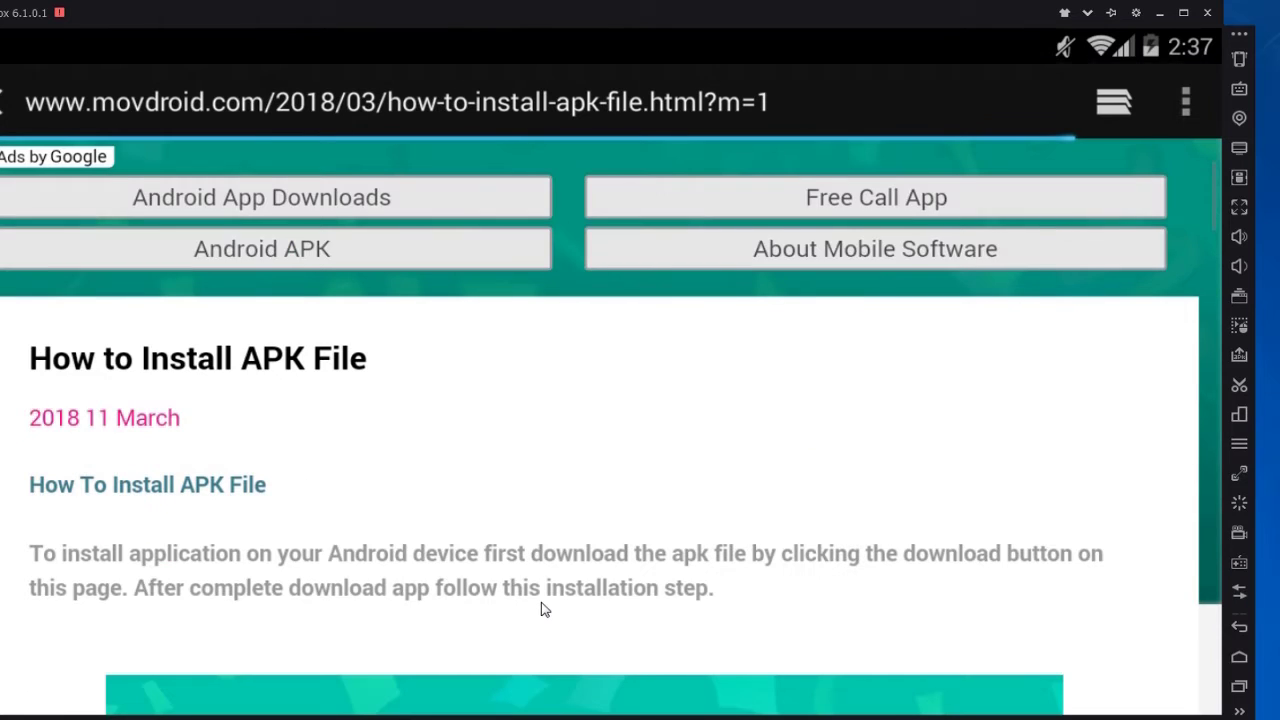
scroll(545, 609, down, 1)
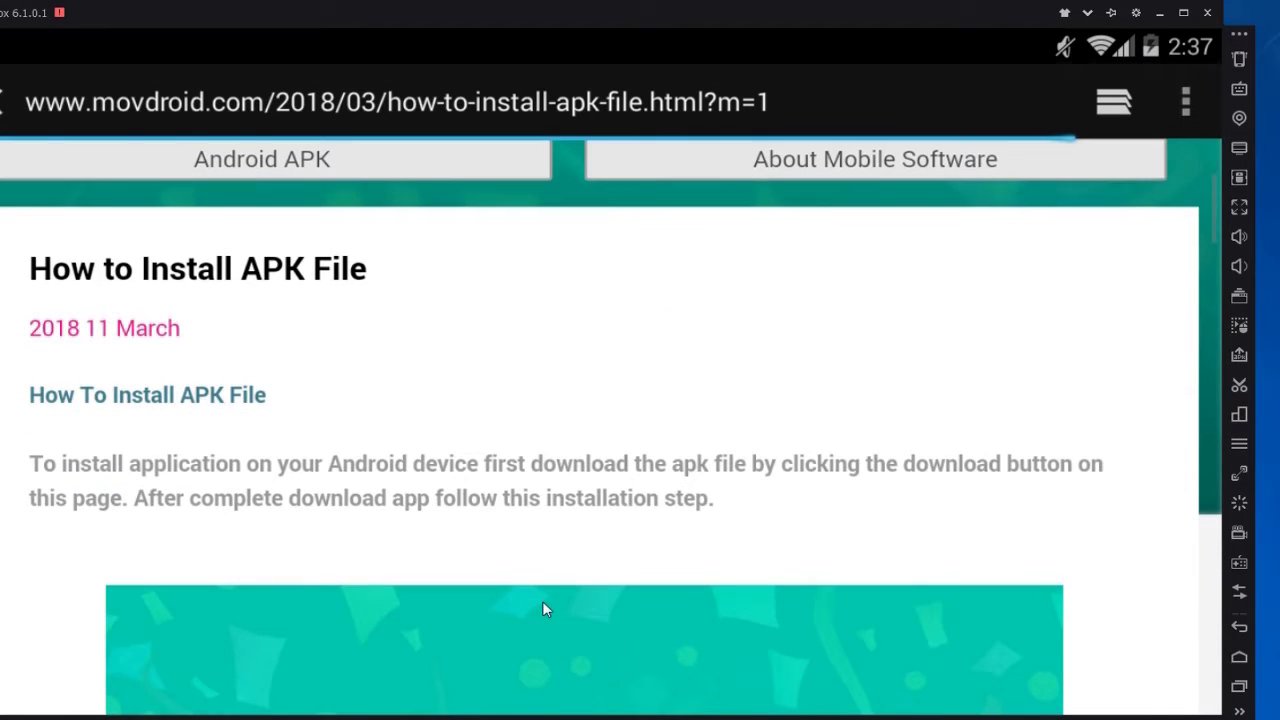
scroll(545, 609, down, 2)
scroll(545, 609, down, 2)
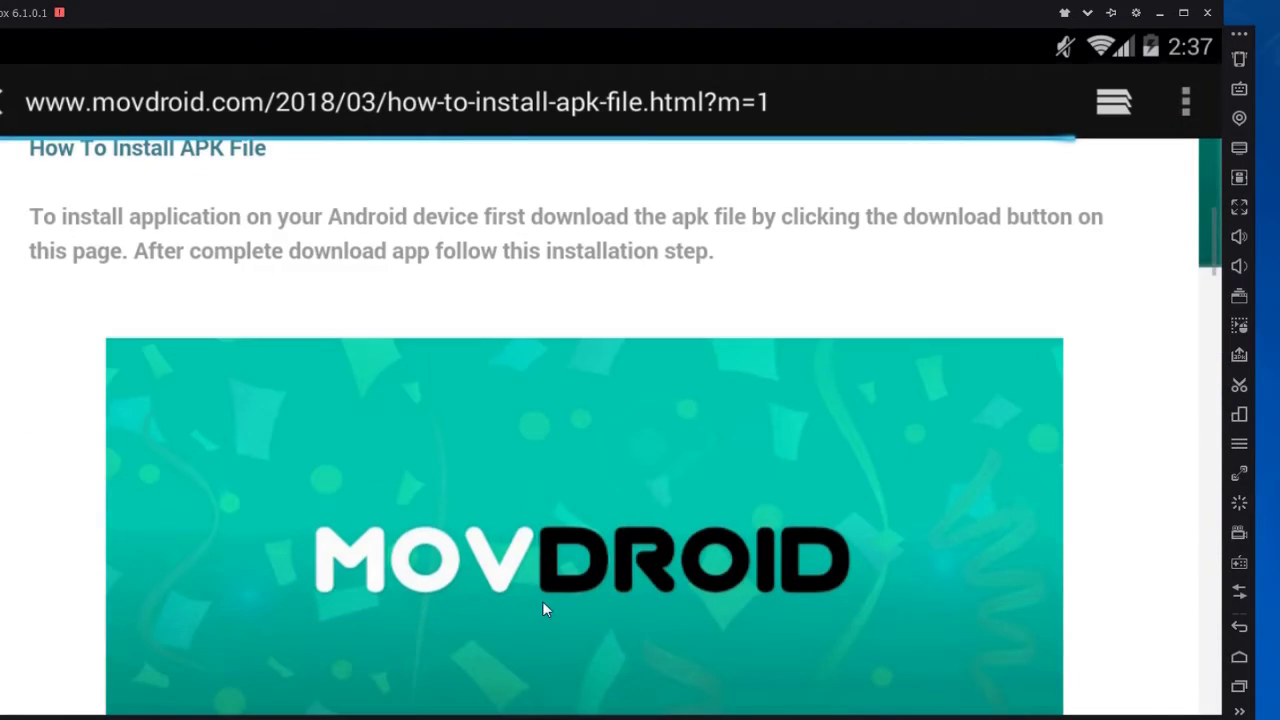
scroll(545, 609, down, 1)
scroll(545, 609, down, 1)
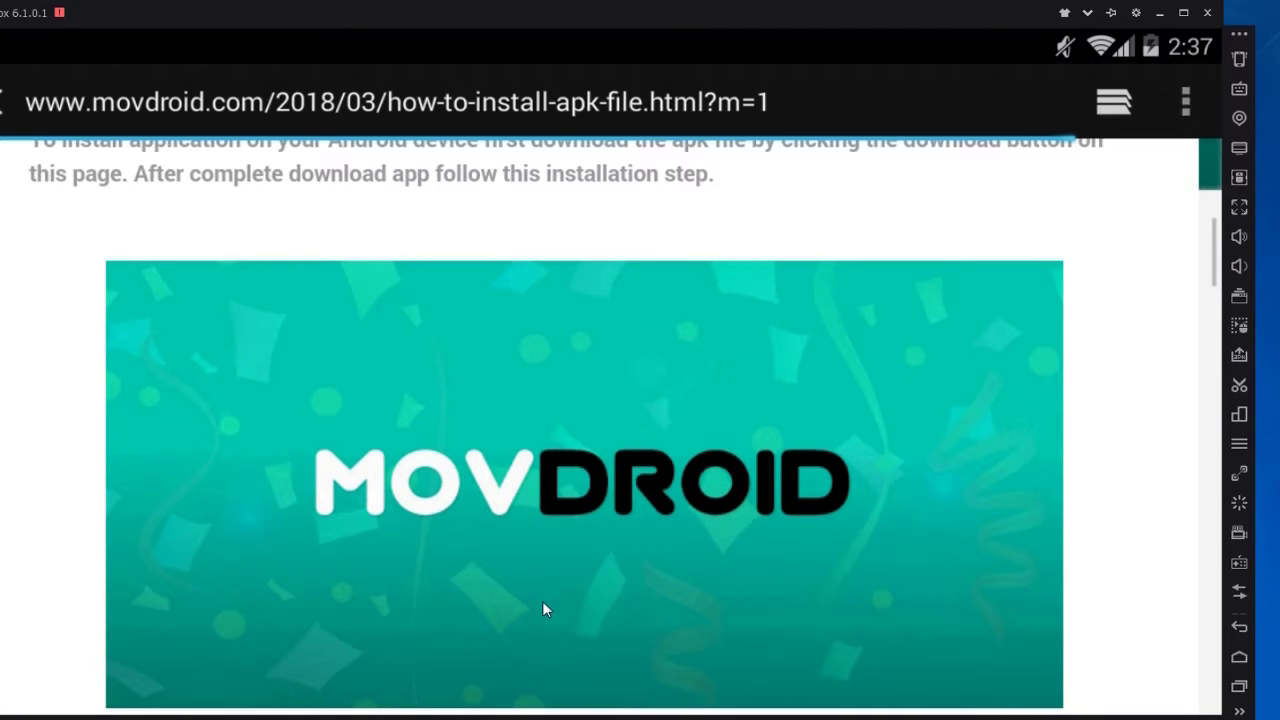
scroll(545, 609, down, 2)
scroll(545, 609, down, 1)
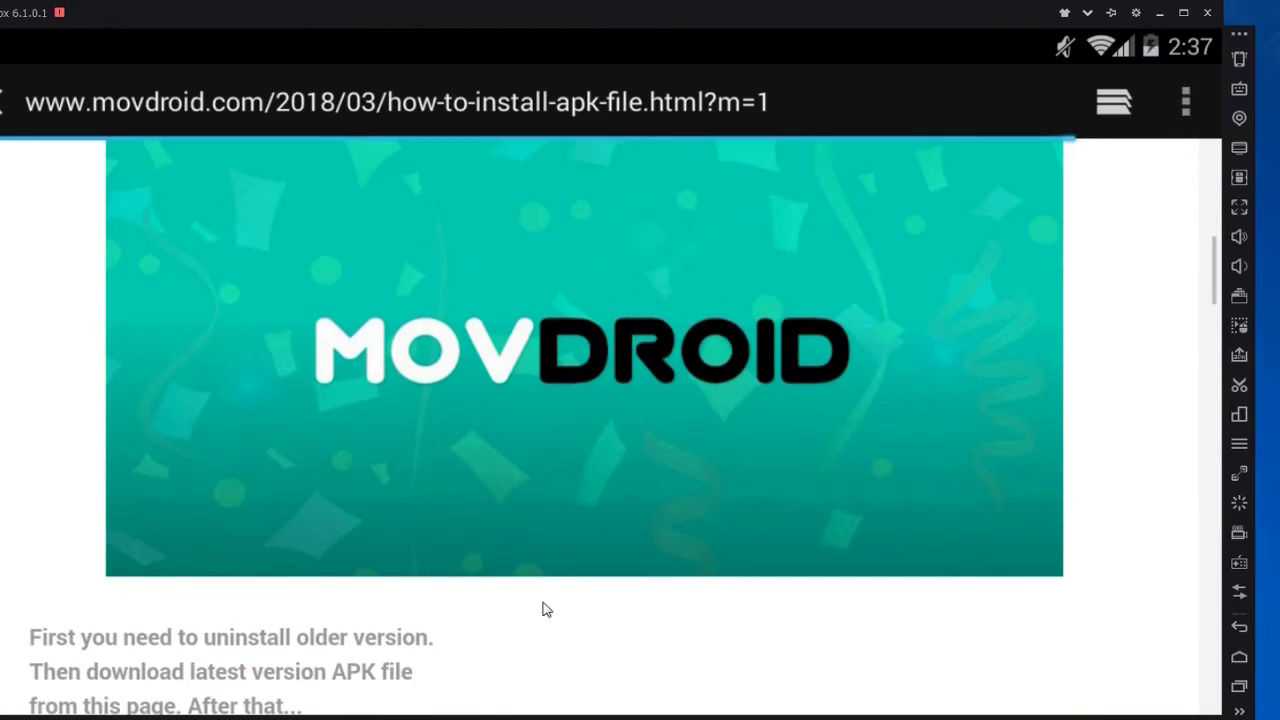
scroll(545, 609, down, 6)
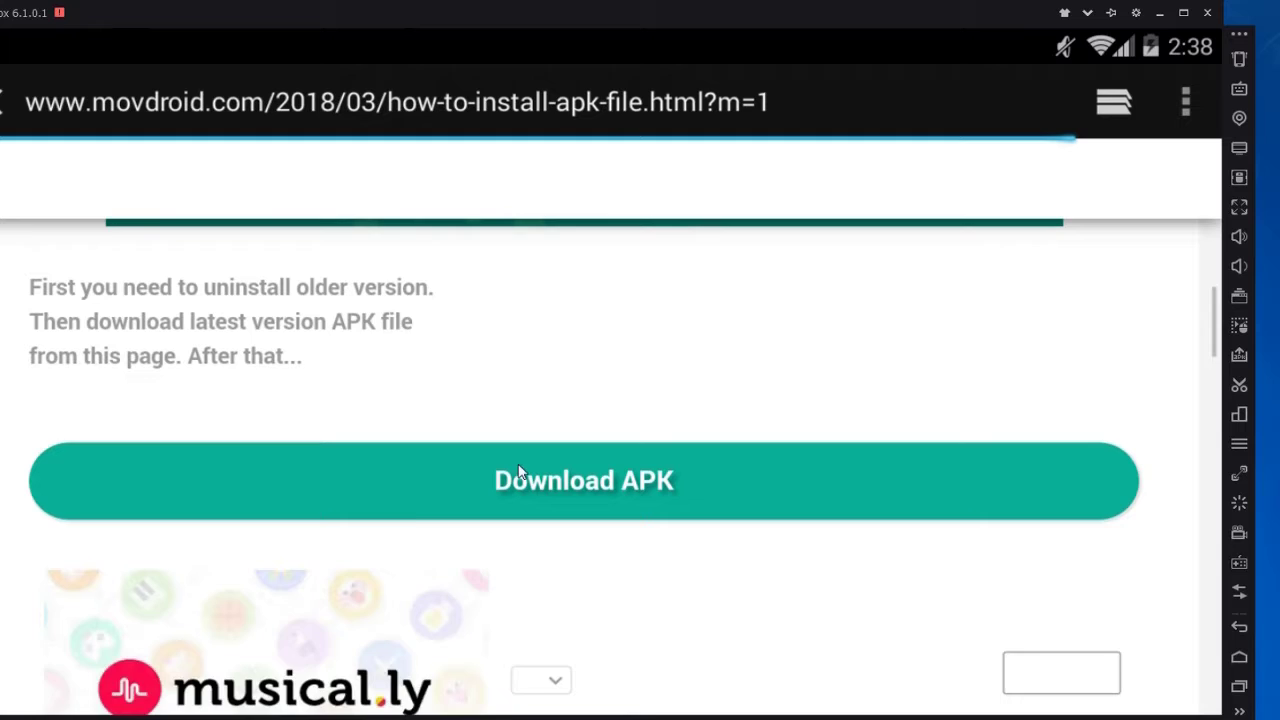
scroll(516, 472, up, 2)
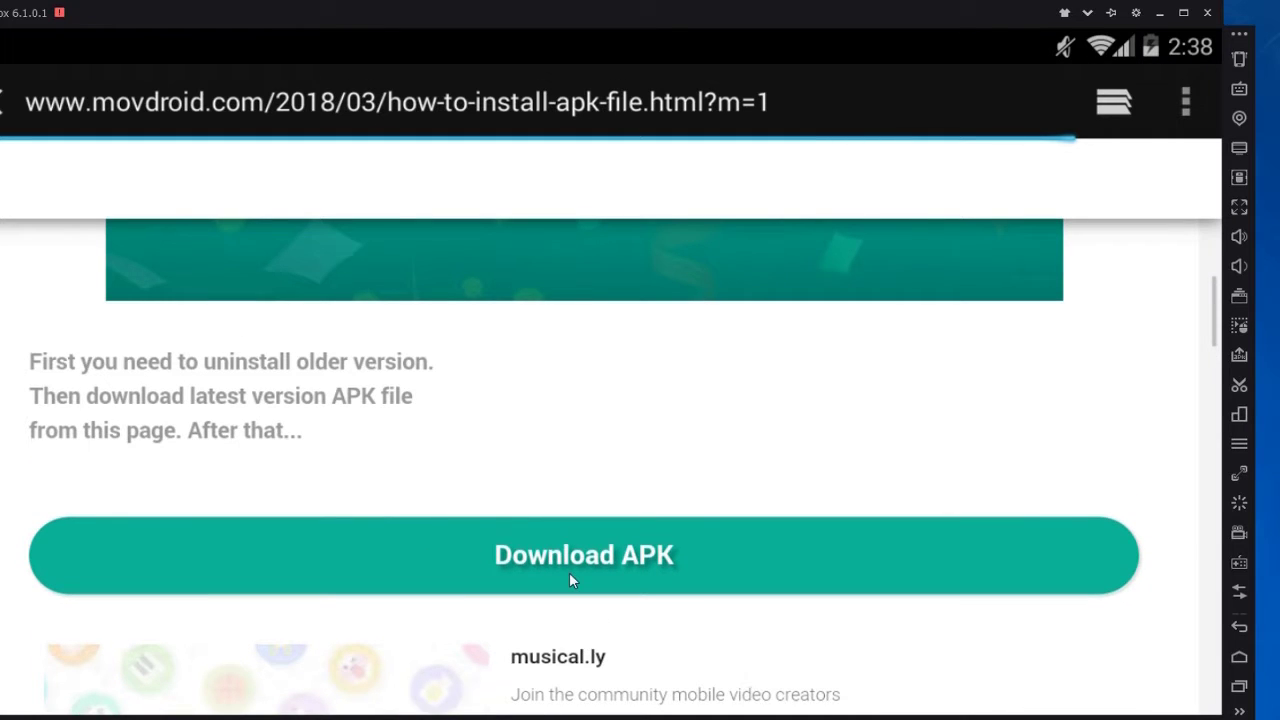
Download MovDroid 8.05.apk, dismiss the covering pop-up, and confirm completion in the notification shade.
click(516, 550)
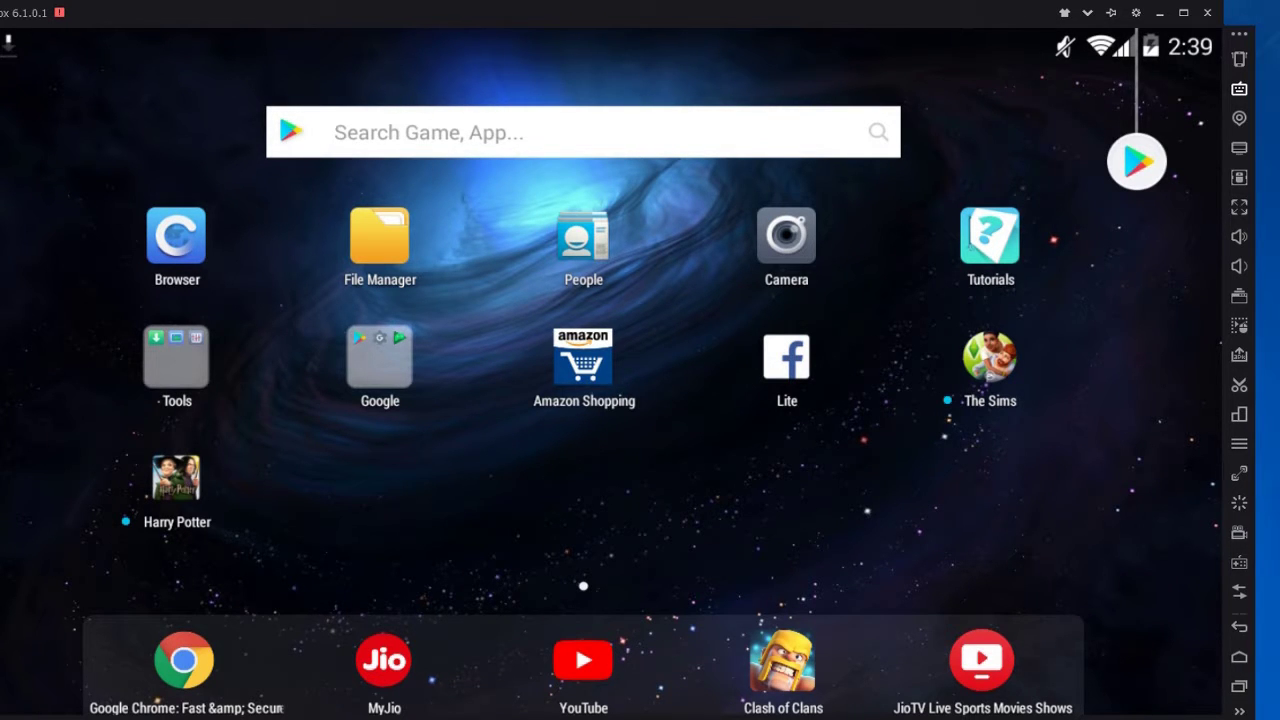
click(1250, 719)
click(786, 463)
drag(14, 46, 59, 134)
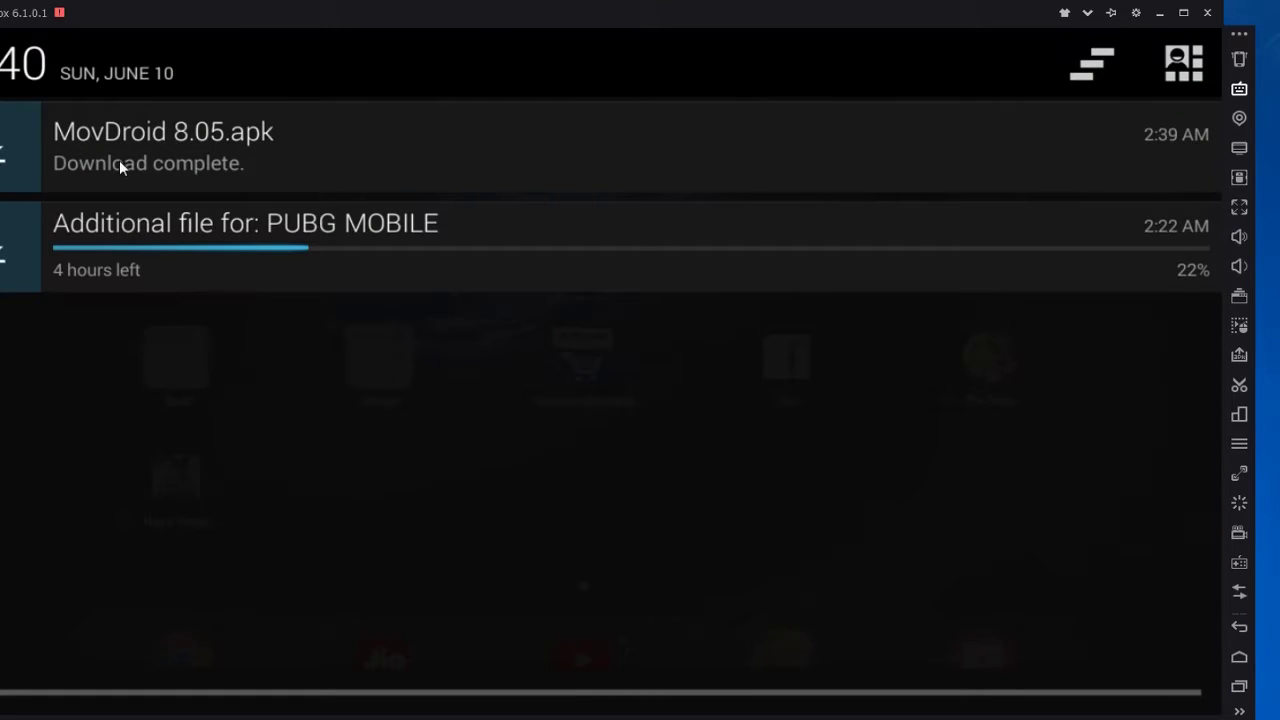
Install MovDroid 8.05.apk from the notification, accepting its permissions, then close the installer.
click(140, 149)
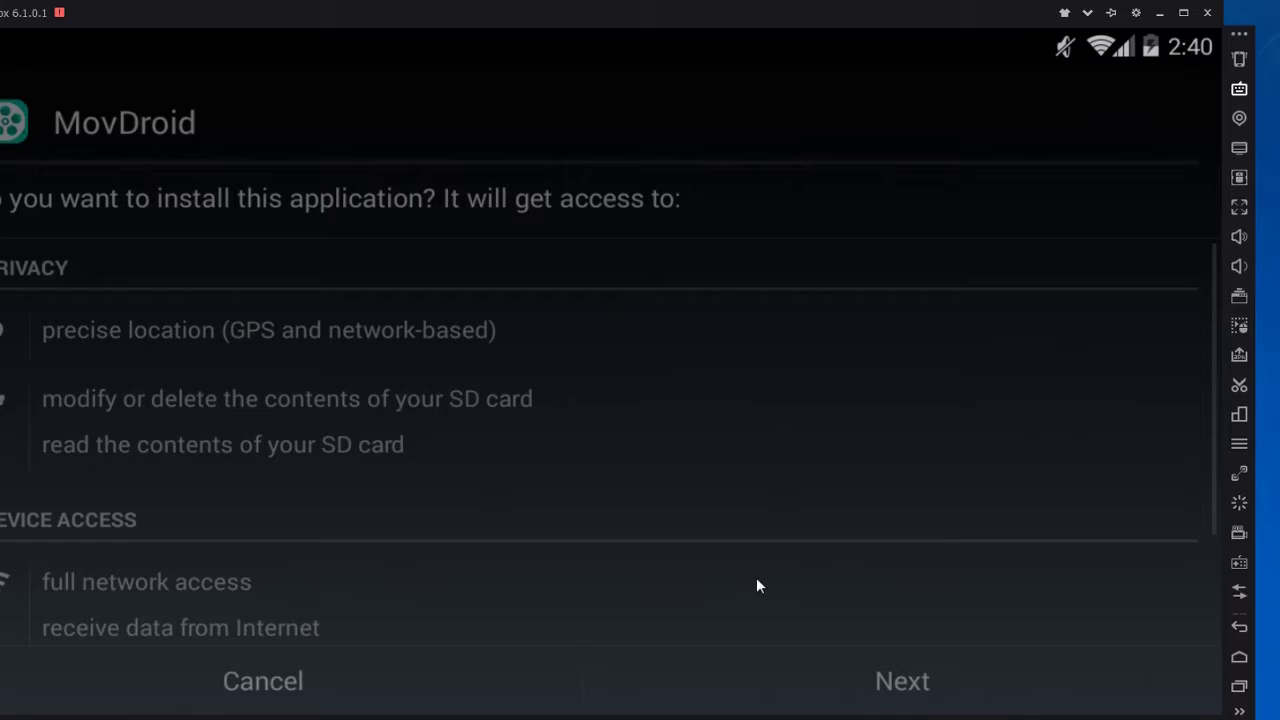
click(835, 705)
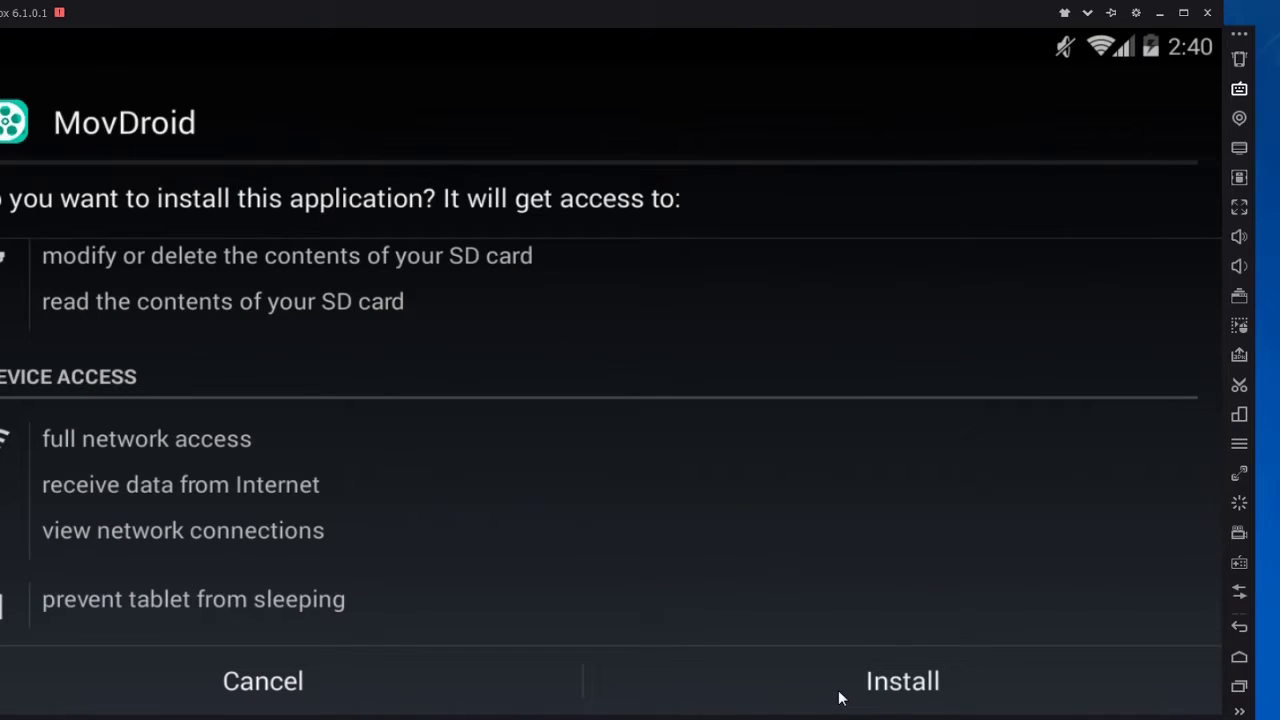
click(843, 698)
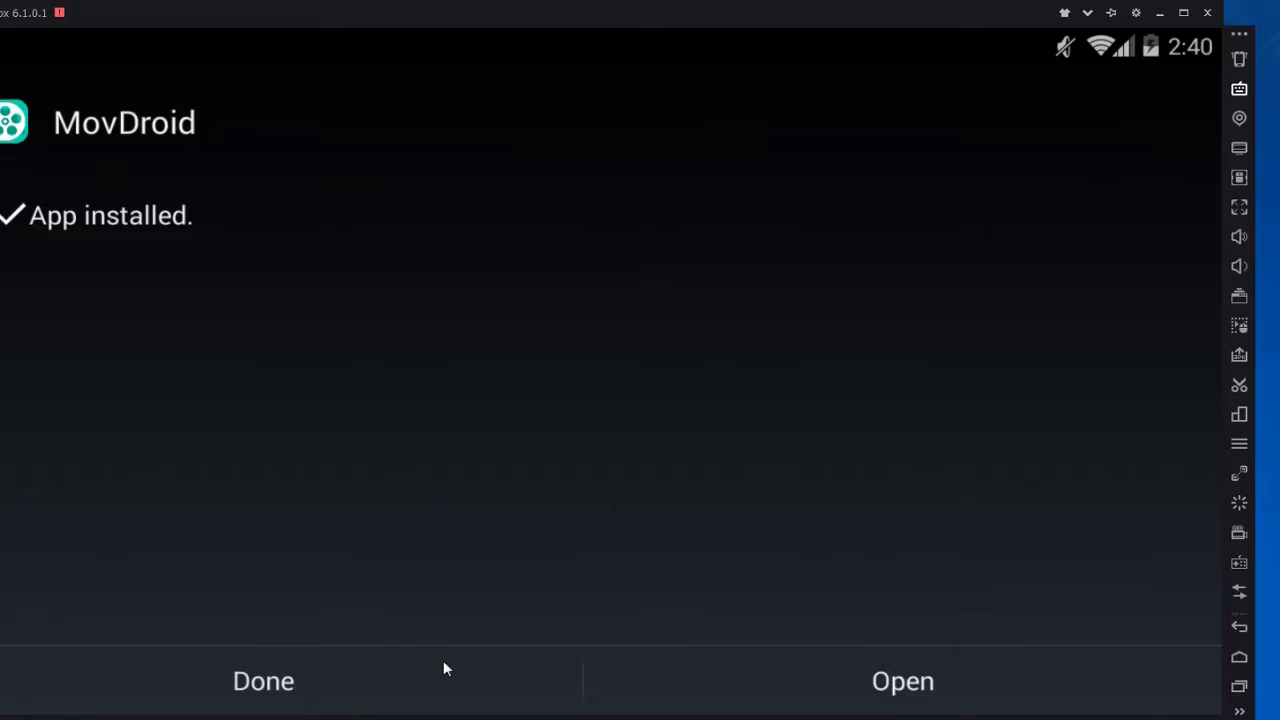
click(477, 681)
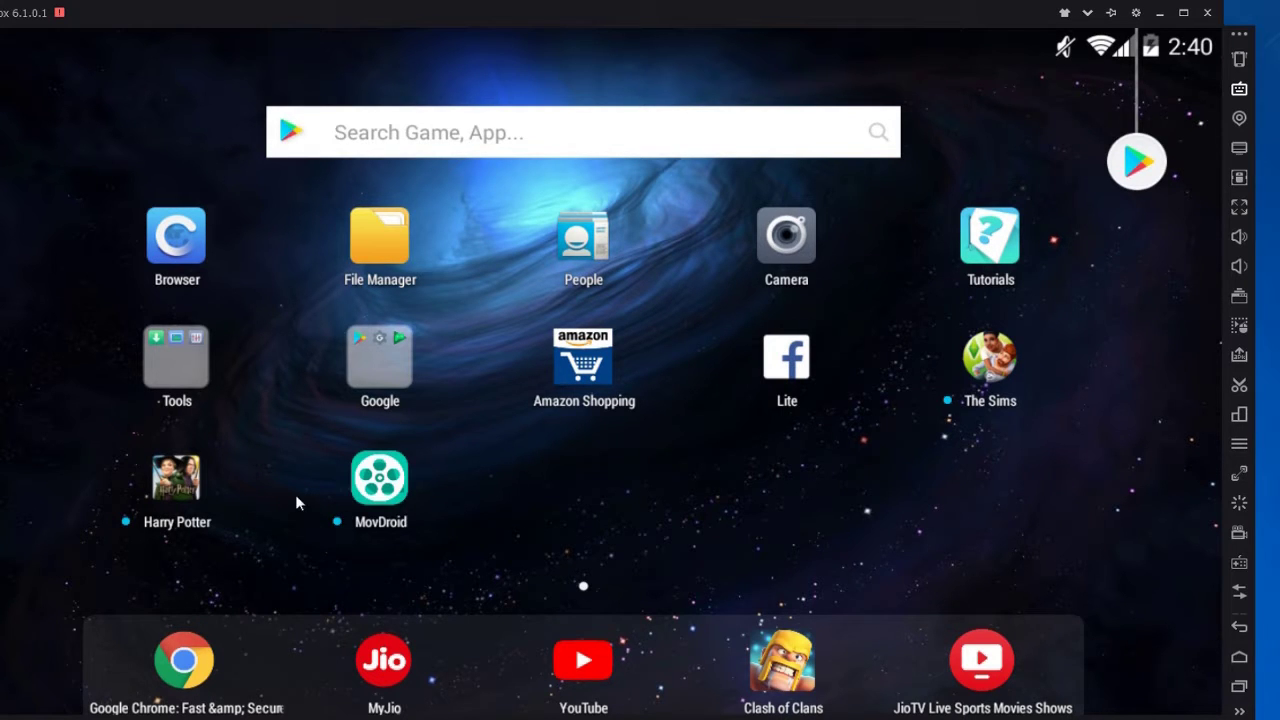
Launch MovDroid from the Nox home screen and let it load to the CM-Browser notice.
click(389, 489)
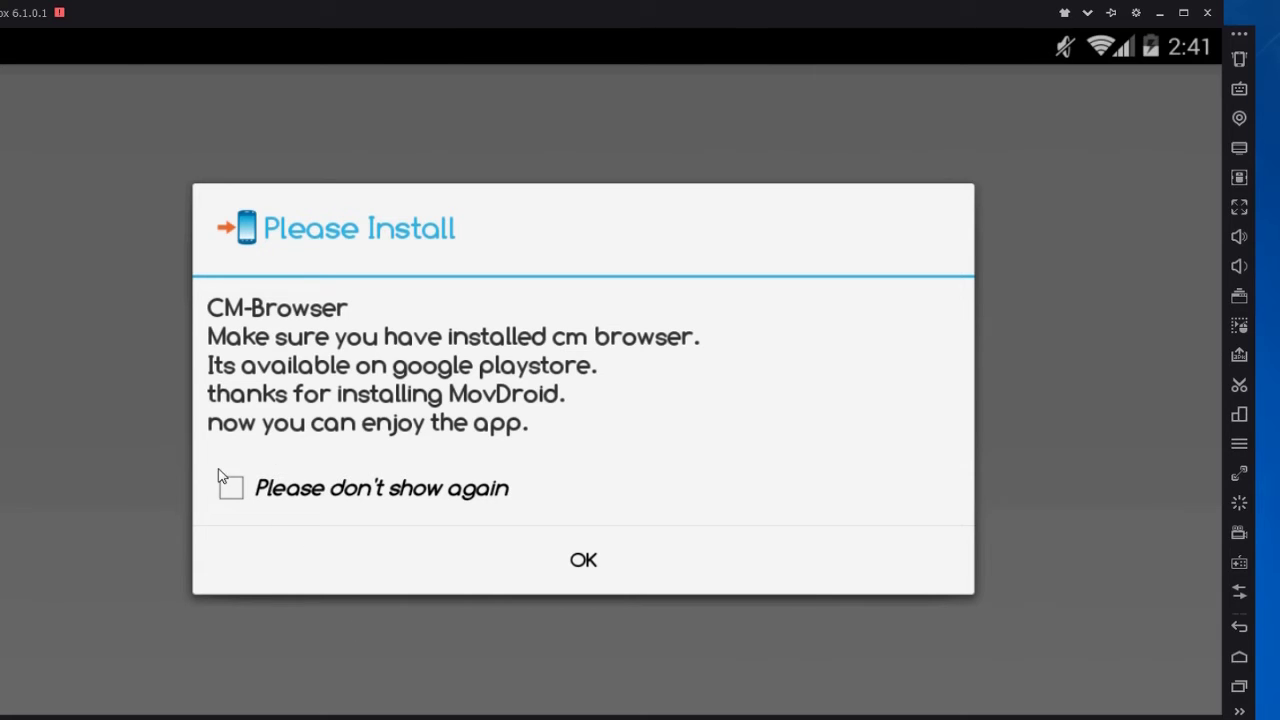
Tick 'Please don't show again' on the CM-Browser notice and confirm with OK.
click(274, 506)
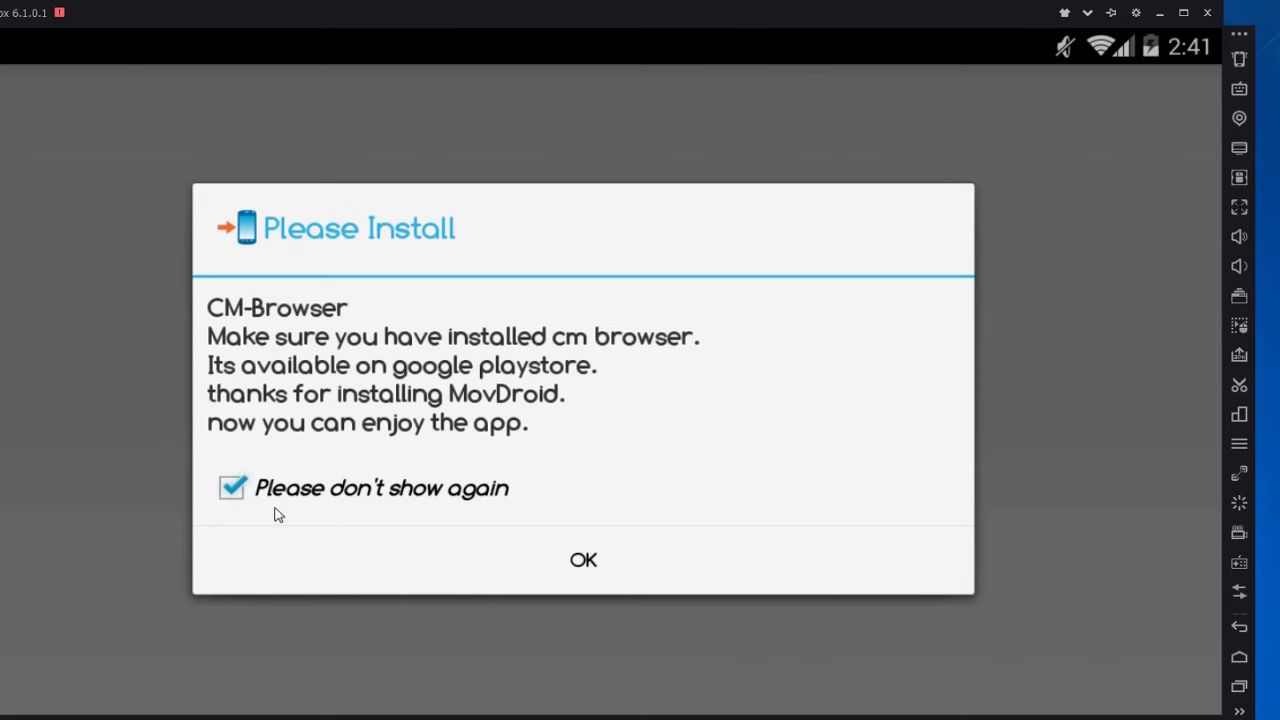
click(504, 571)
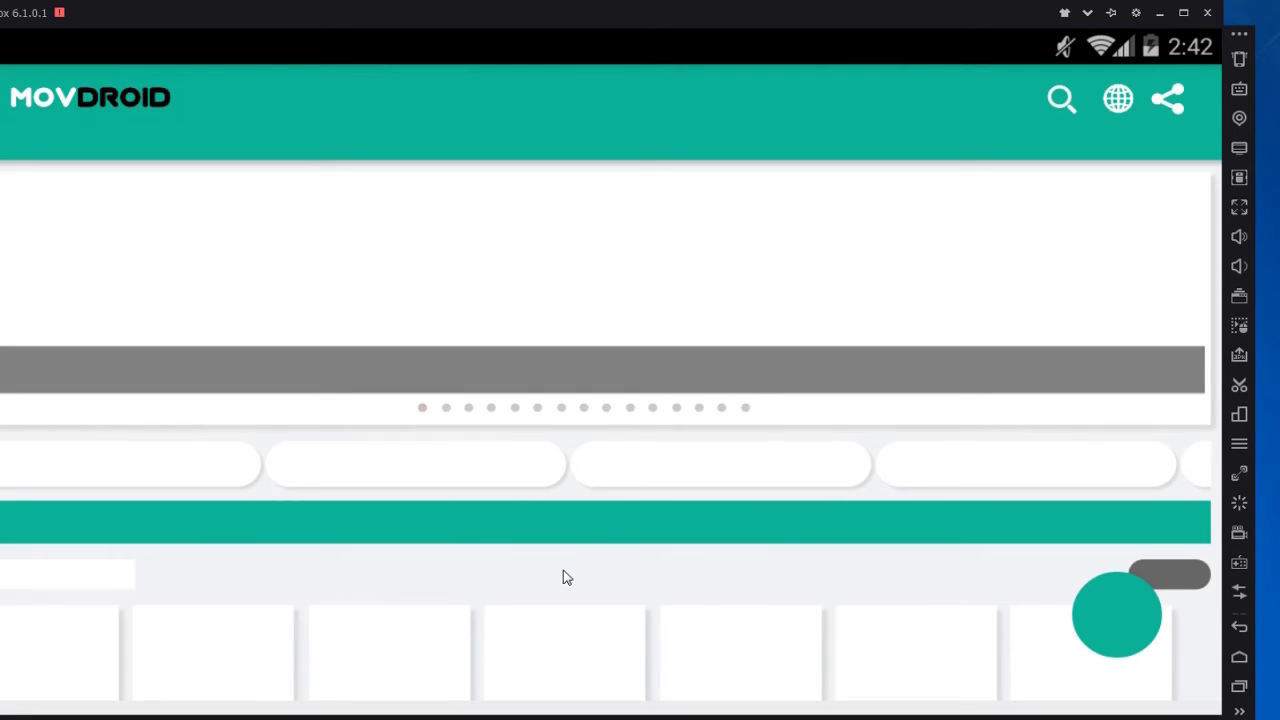
Scroll the MovDroid home page through Tamil, Hindi, Dubbed, English and Telugu New poster rows.
scroll(565, 577, down, 1)
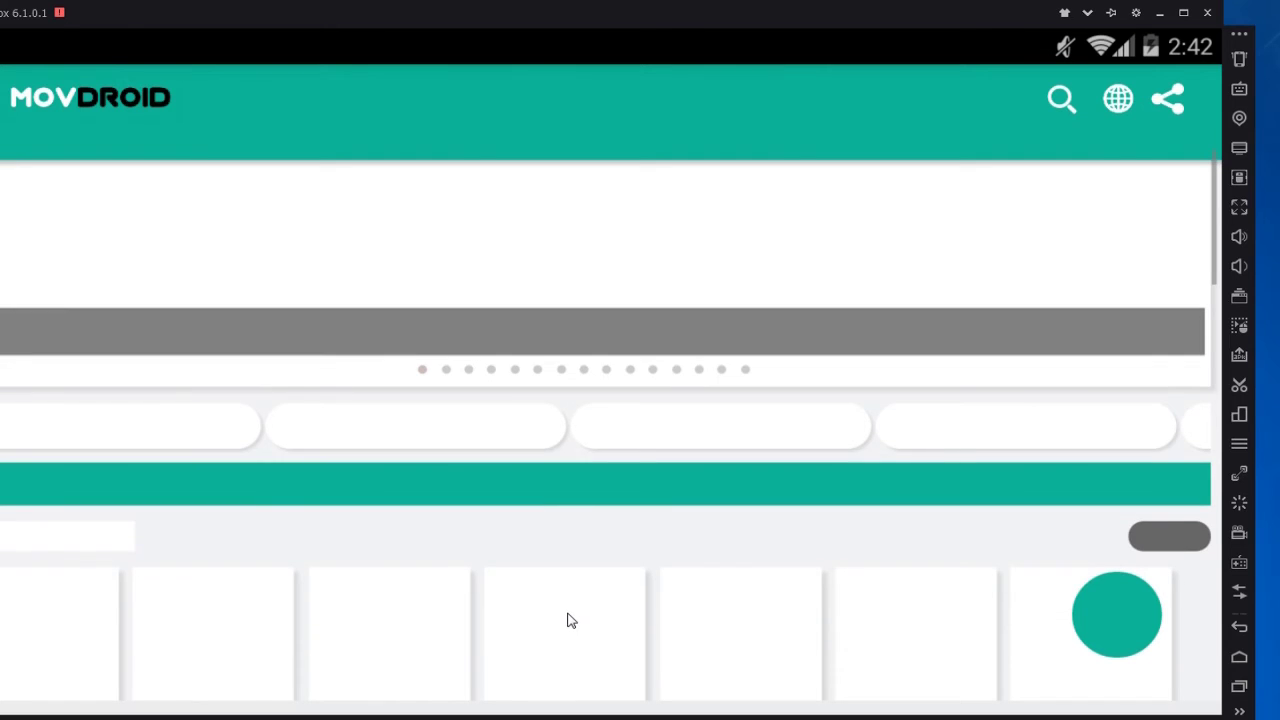
scroll(565, 618, down, 5)
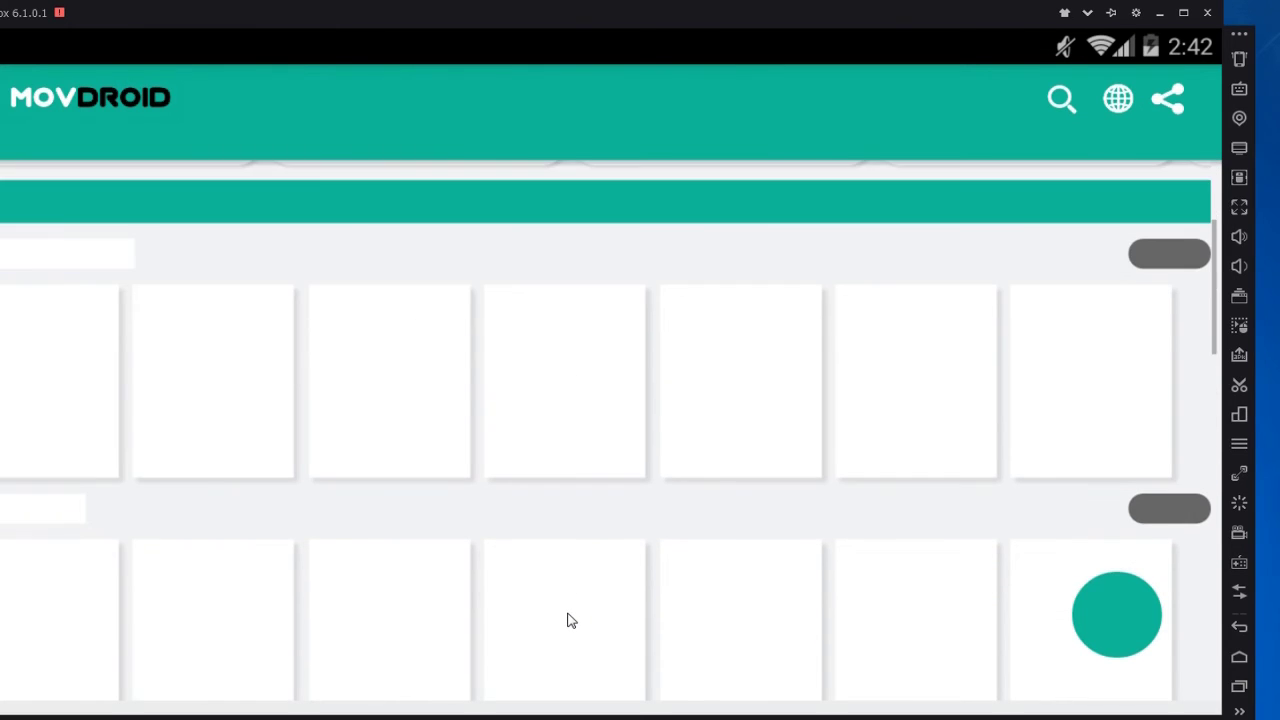
scroll(553, 611, up, 2)
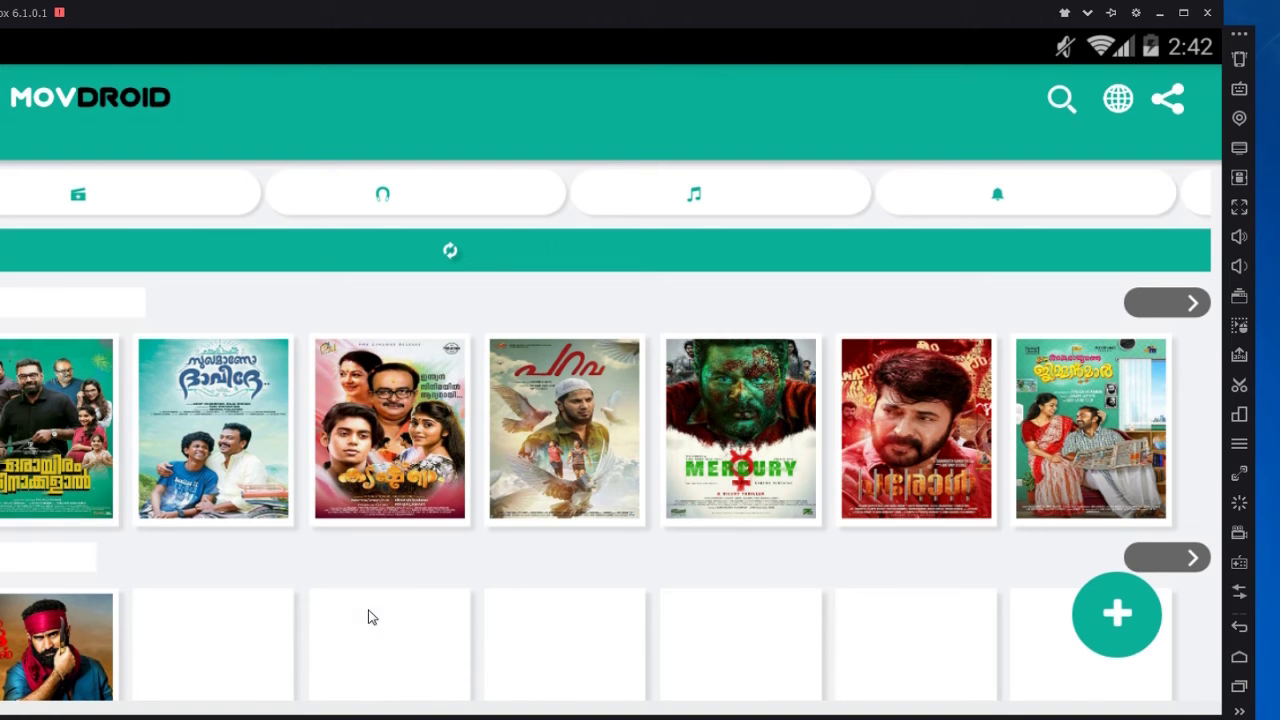
scroll(514, 611, down, 1)
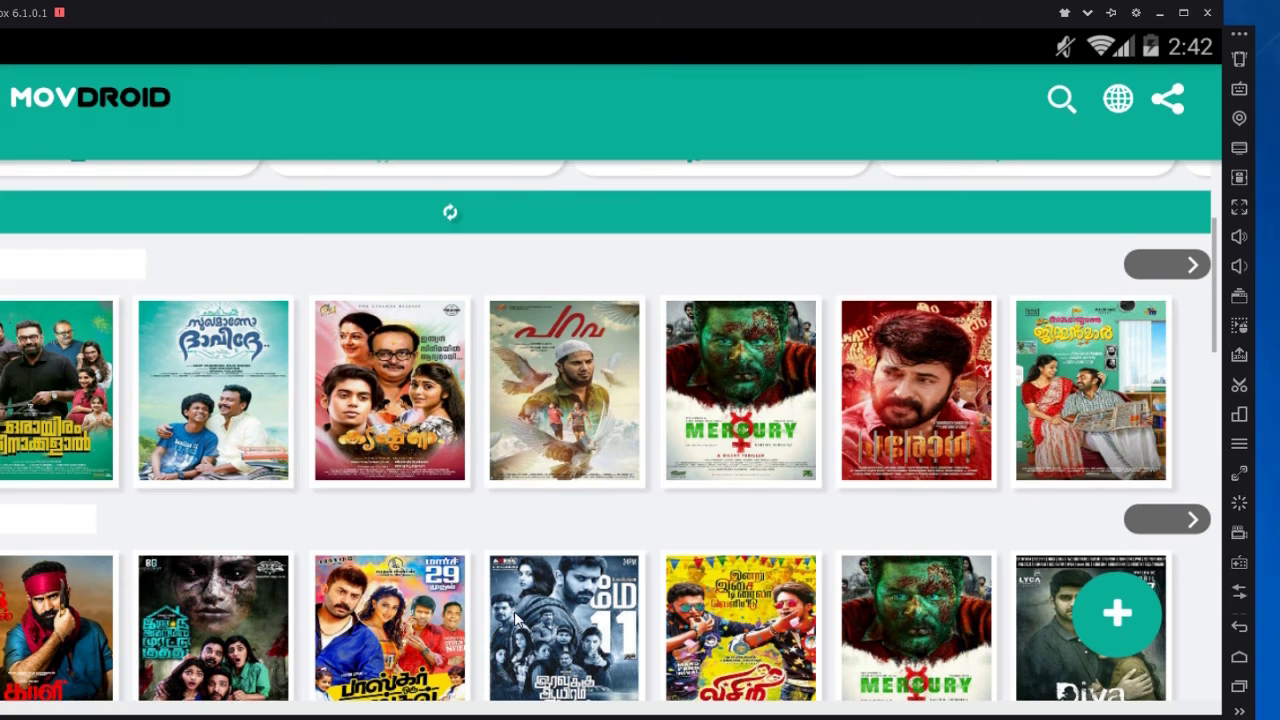
scroll(516, 620, down, 1)
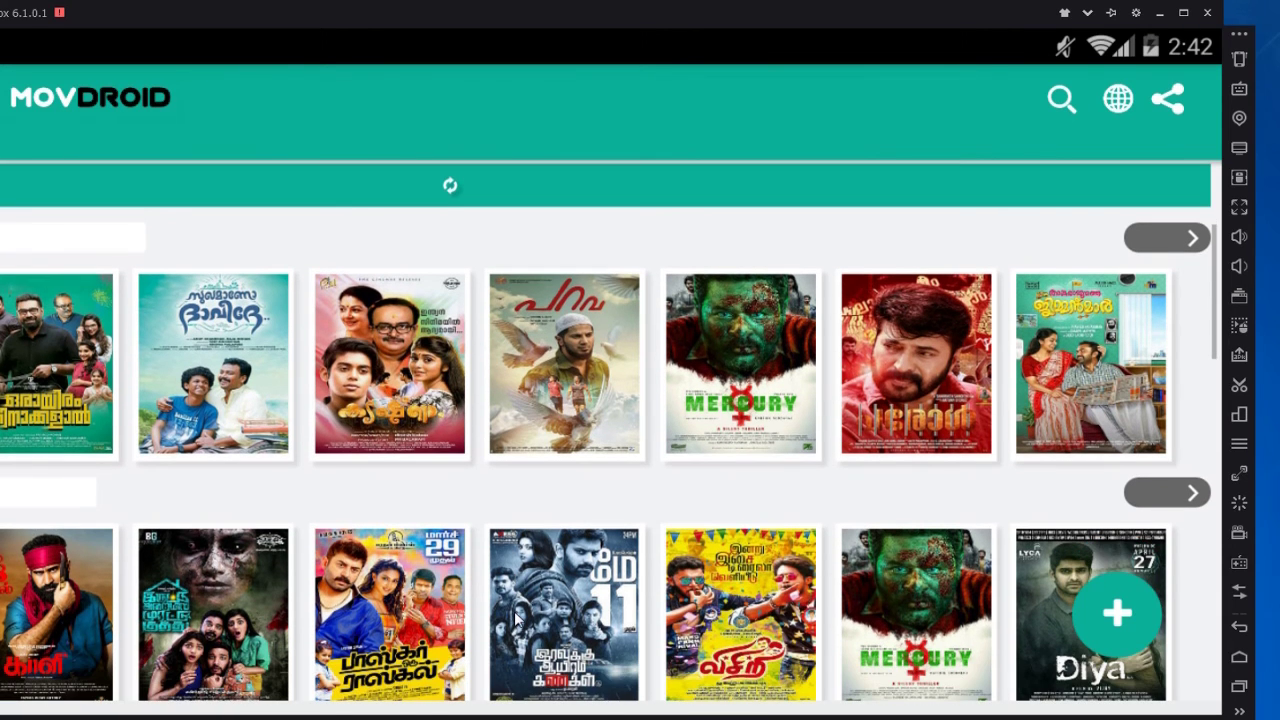
scroll(515, 620, down, 3)
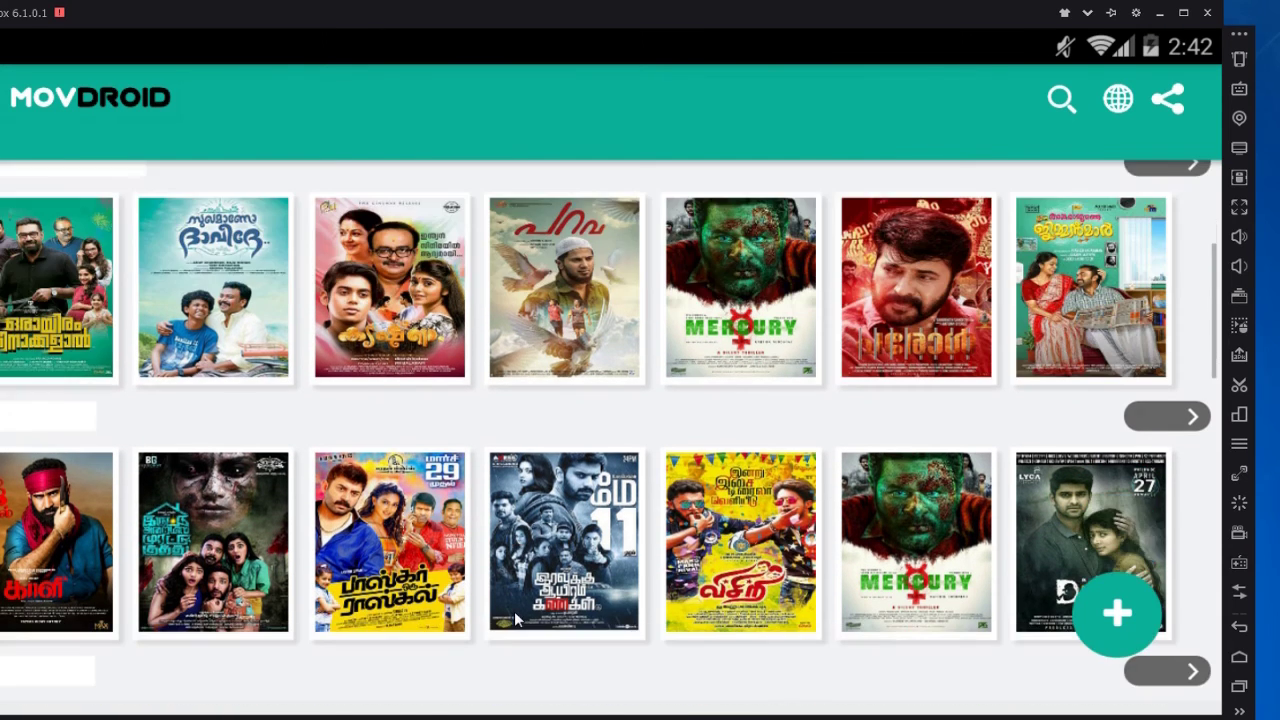
scroll(518, 620, down, 3)
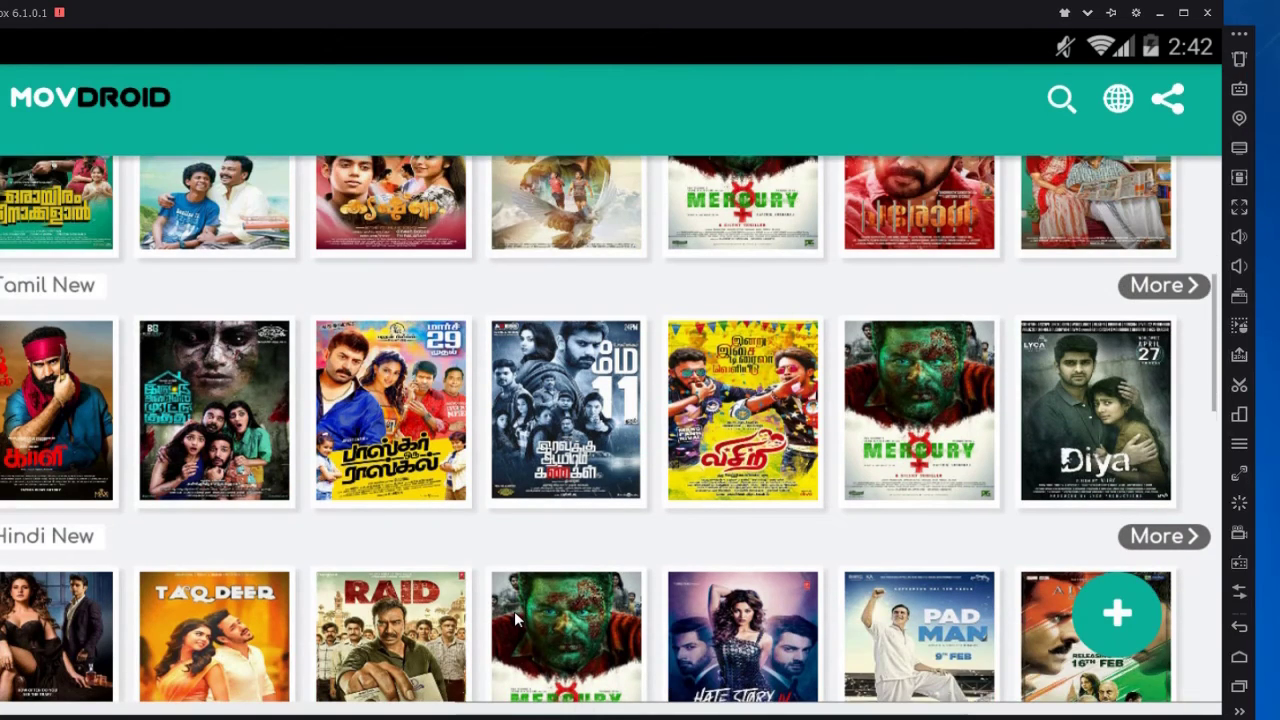
scroll(515, 615, down, 5)
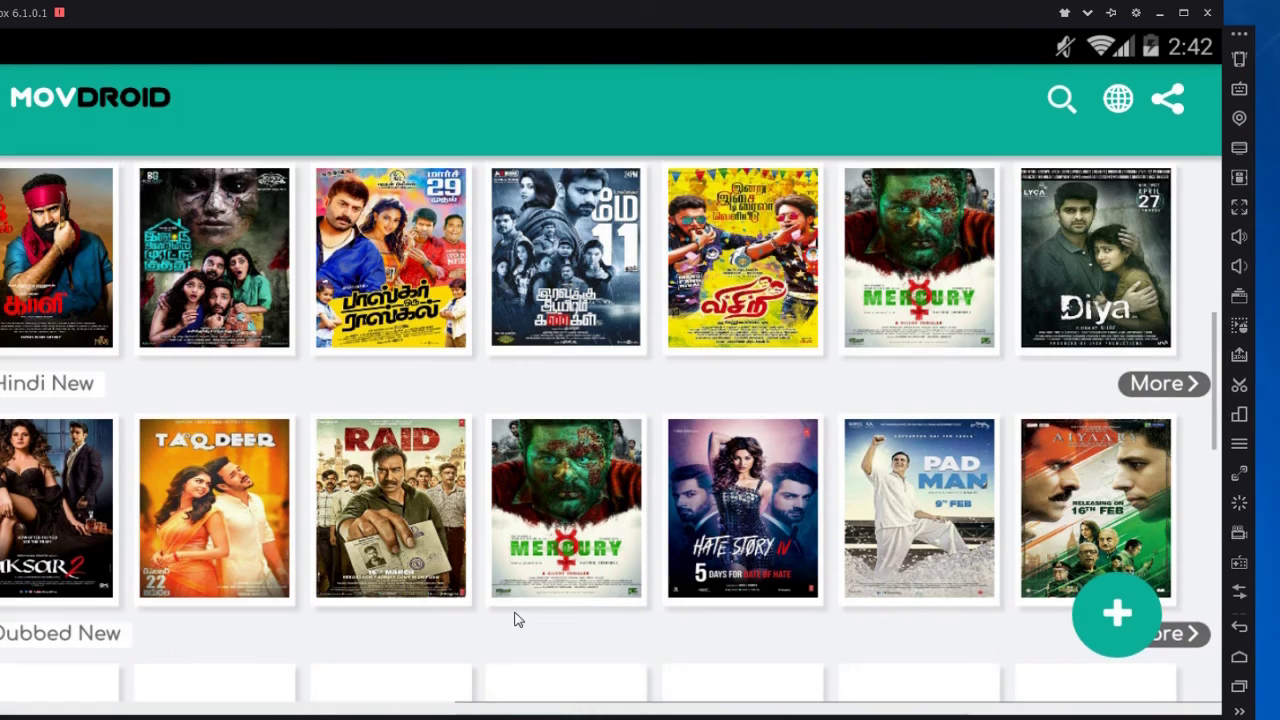
scroll(518, 620, down, 3)
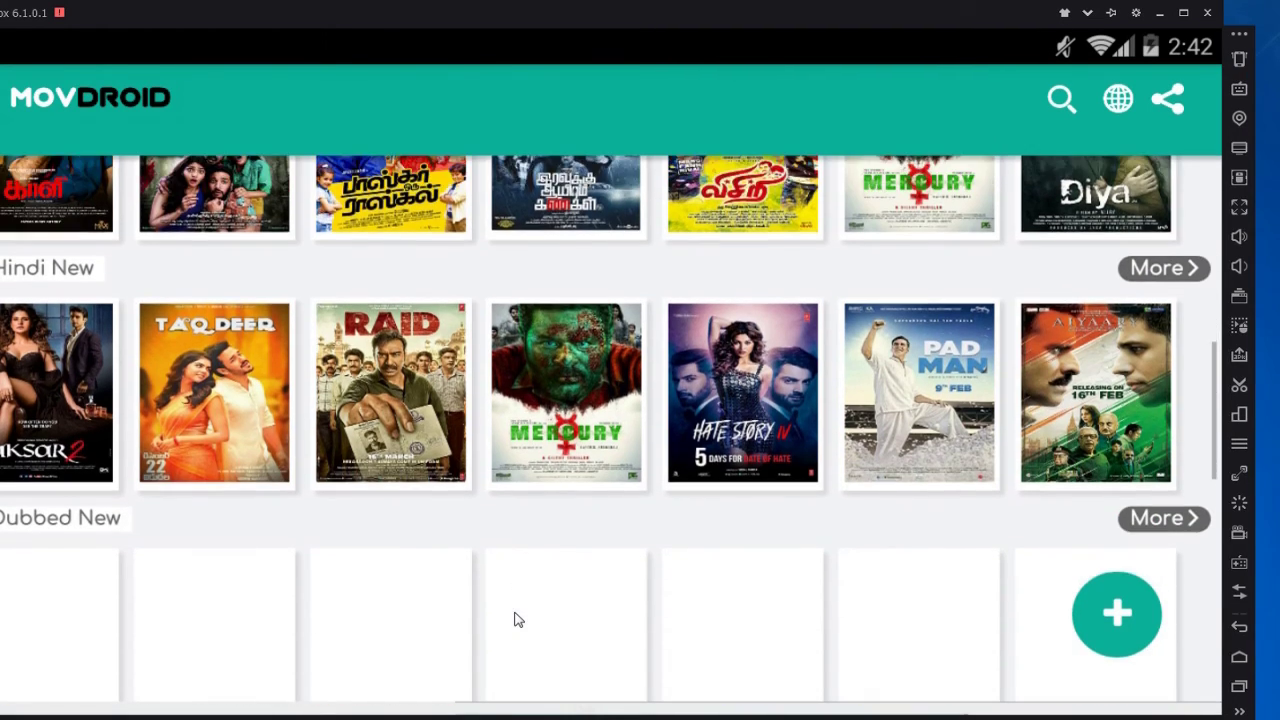
scroll(518, 620, down, 3)
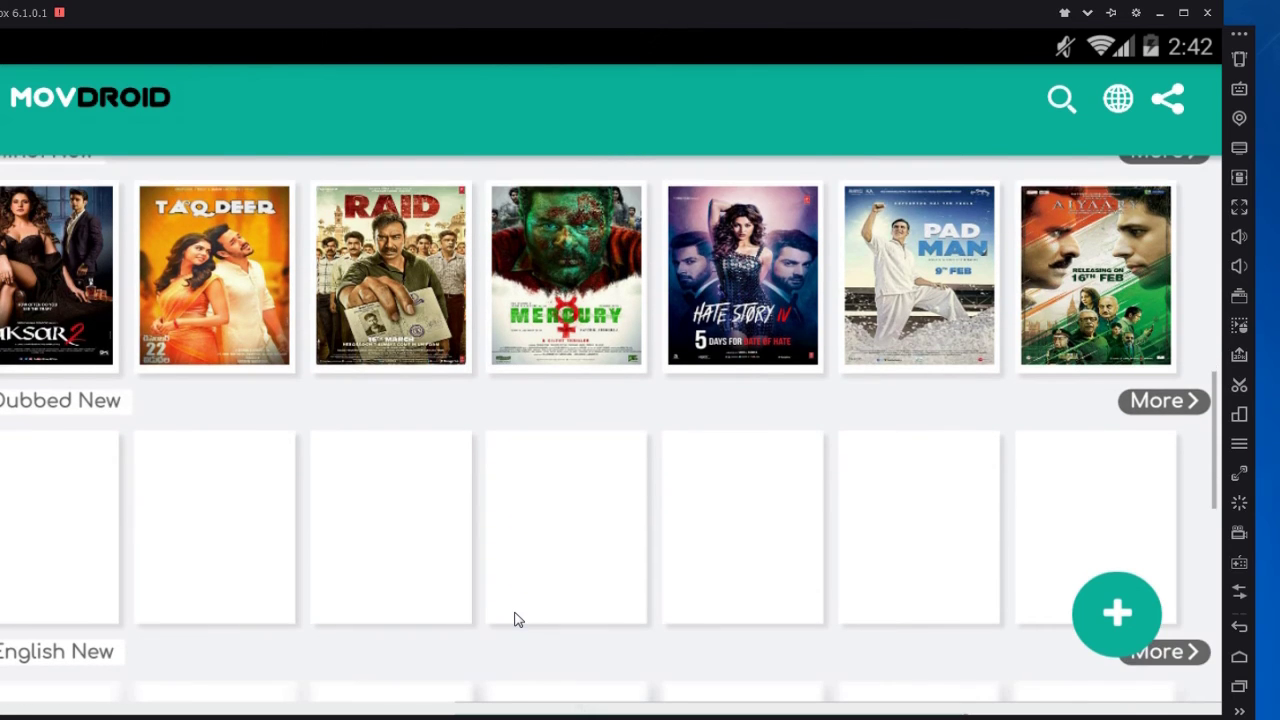
scroll(518, 620, down, 1)
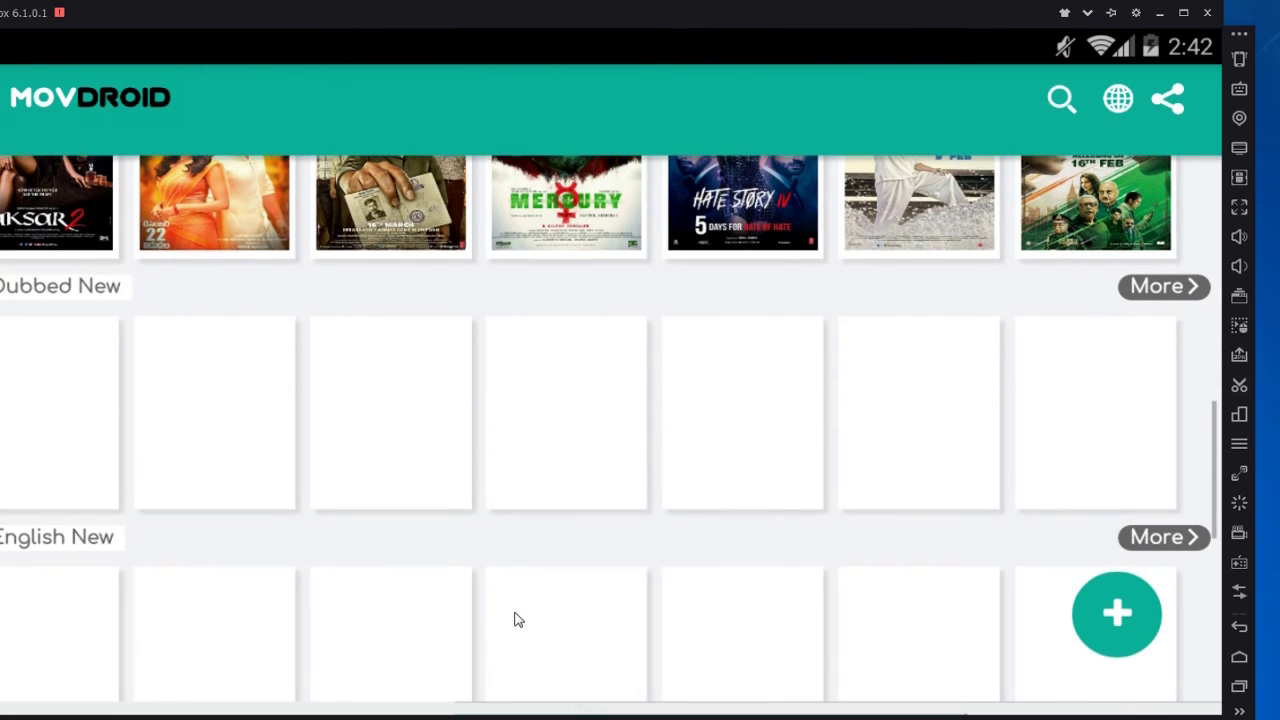
scroll(518, 620, down, 5)
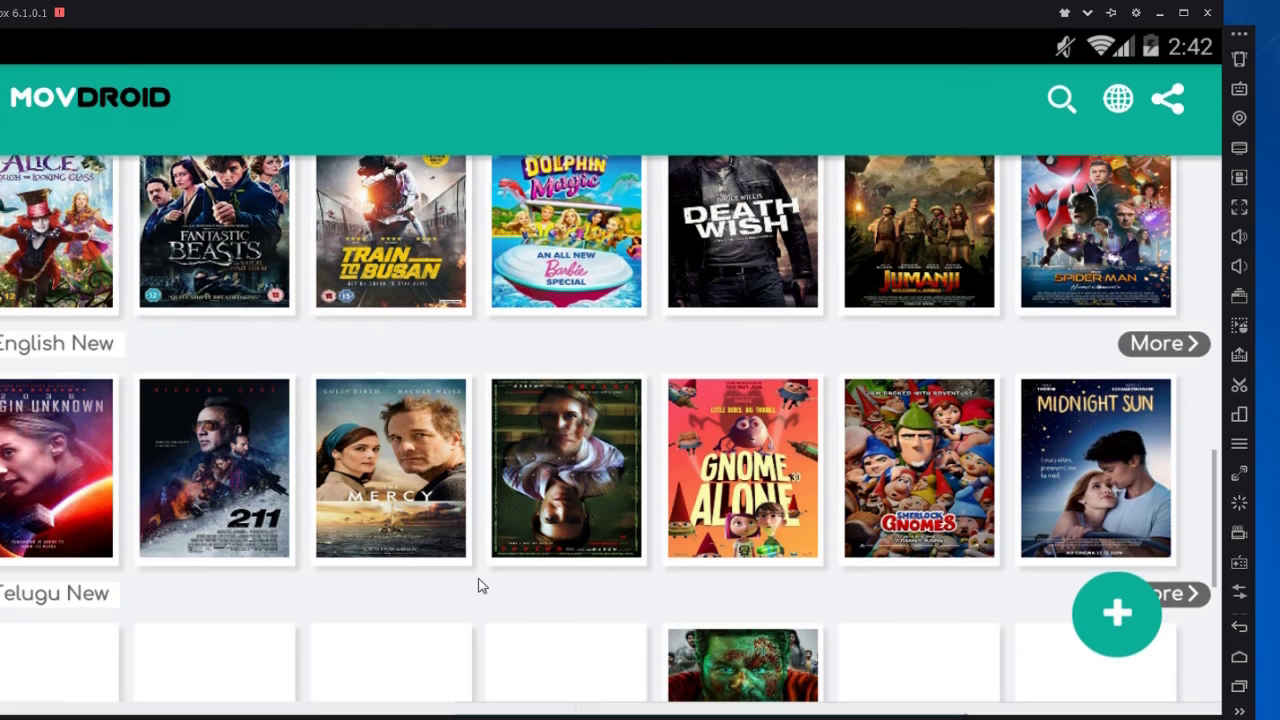
scroll(481, 585, down, 2)
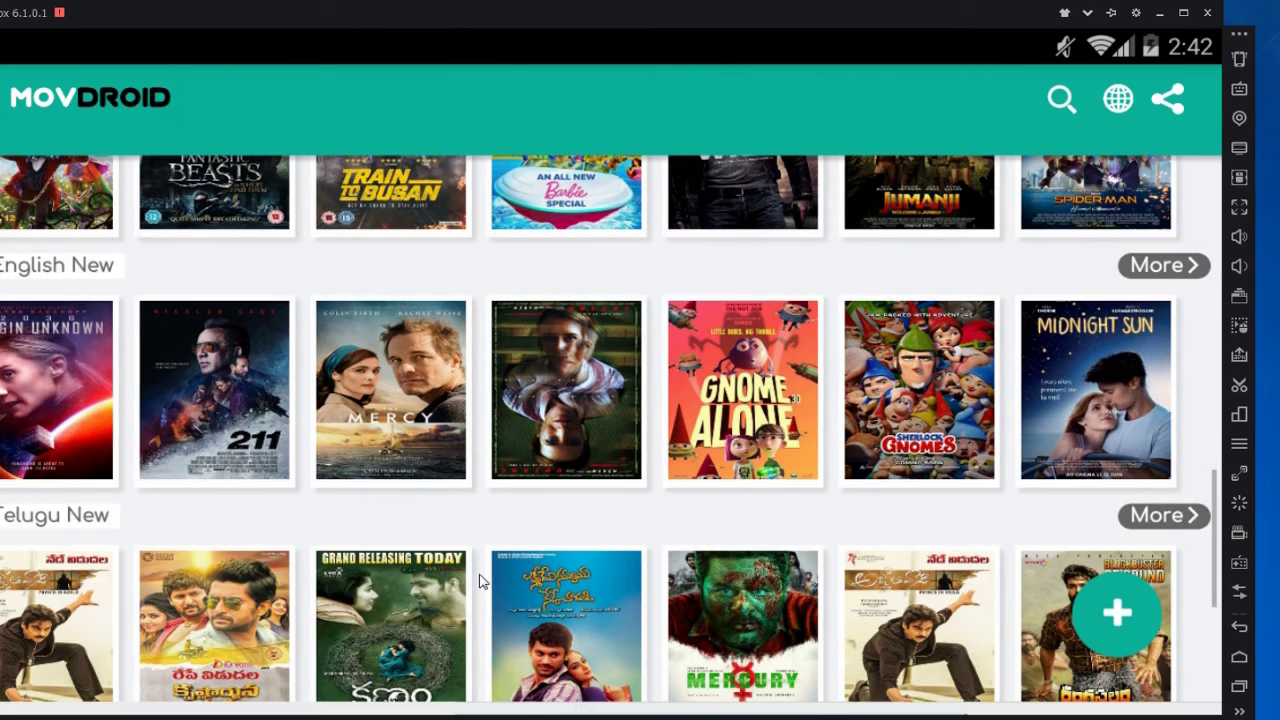